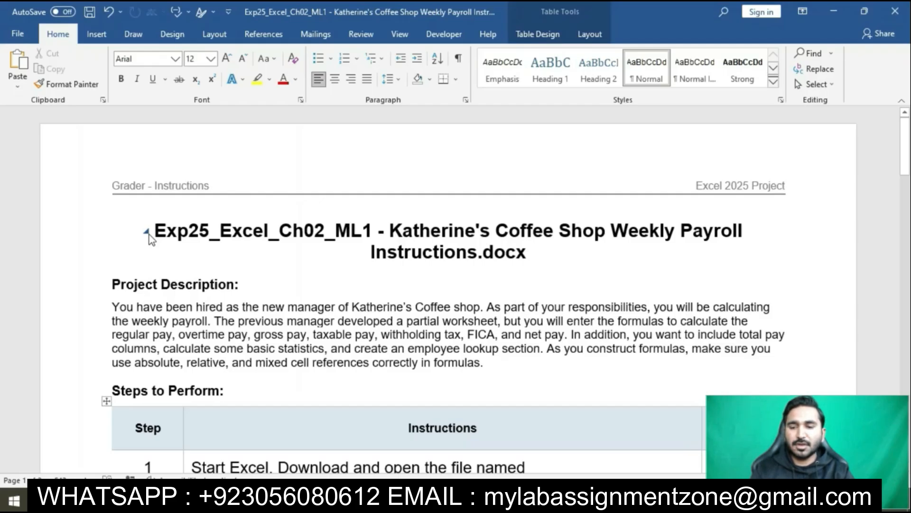
Step: Highlight the document title "Exp25_Excel_Ch02_ML1 - Katherine's Coffee Shop Weekly Payroll Instructions.docx" in yellow
{"action": "left_click_drag", "start_coordinate": [149, 232], "coordinate": [525, 277]}
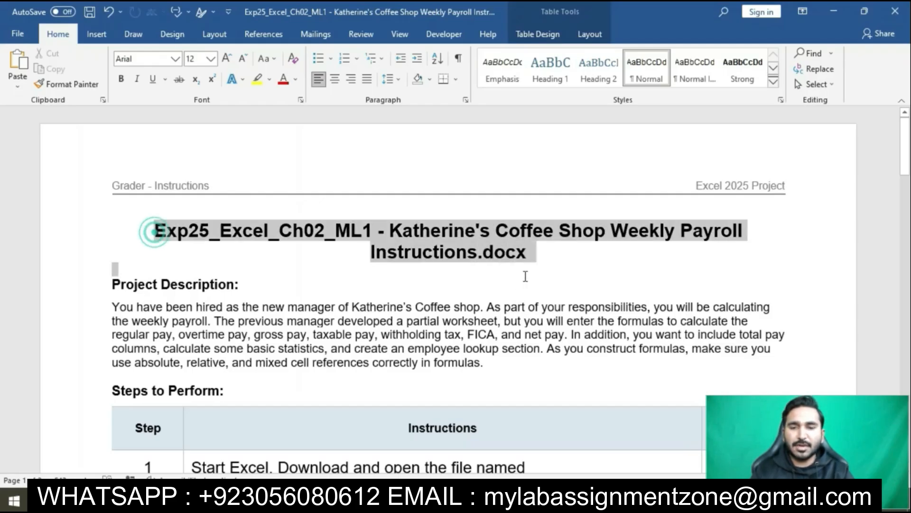
{"action": "left_click", "coordinate": [525, 275]}
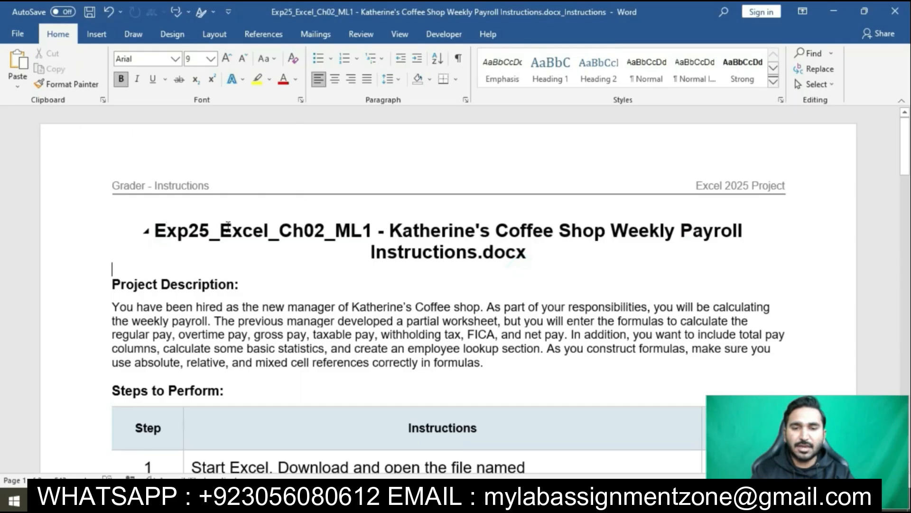
{"action": "left_click_drag", "start_coordinate": [148, 232], "coordinate": [525, 254]}
{"action": "left_click", "coordinate": [574, 231]}
{"action": "left_click", "coordinate": [279, 264]}
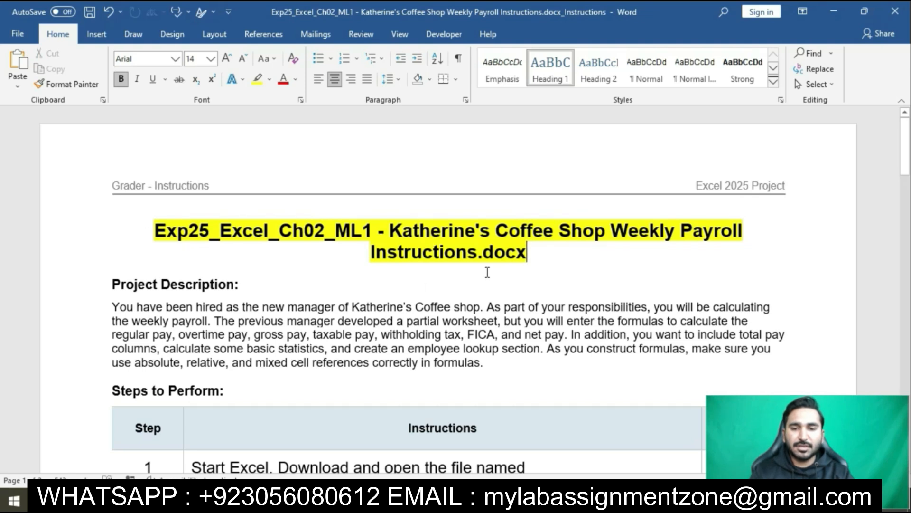
Step: Highlight the step 1 instruction text in the Steps to Perform table in yellow
{"action": "scroll", "coordinate": [488, 272], "scroll_direction": "down", "scroll_amount": 3}
{"action": "scroll", "coordinate": [488, 272], "scroll_direction": "down", "scroll_amount": 2}
{"action": "left_click", "coordinate": [186, 259]}
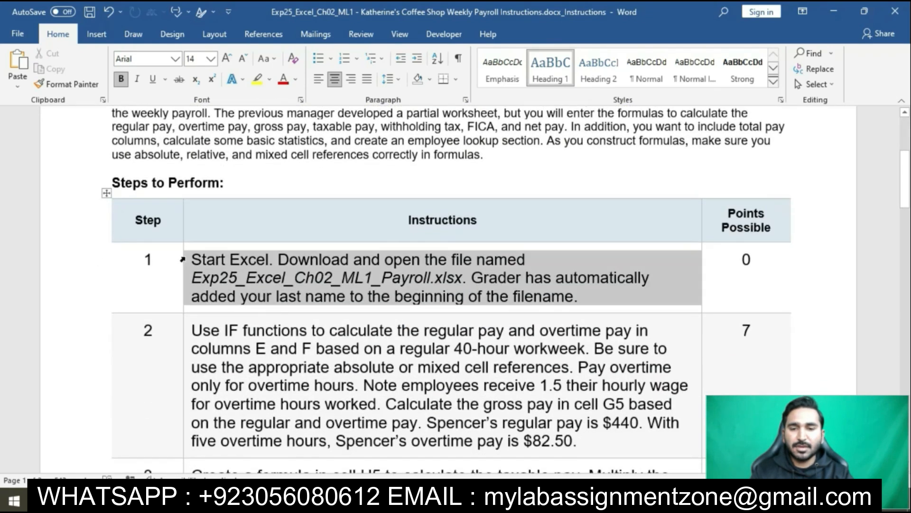
{"action": "left_click", "coordinate": [238, 234]}
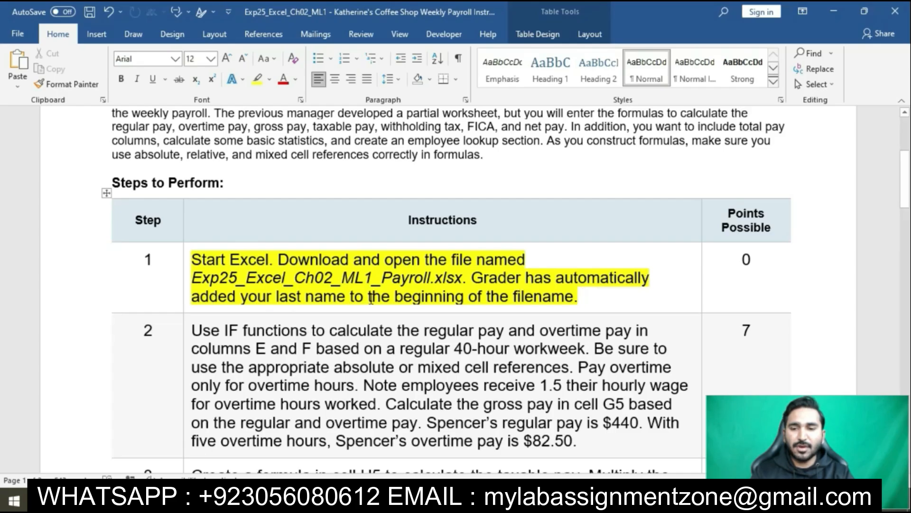
Step: Highlight the step 2 instruction about IF functions for regular and overtime pay in yellow
{"action": "scroll", "coordinate": [309, 302], "scroll_direction": "down", "scroll_amount": 2}
{"action": "left_click", "coordinate": [188, 221]}
{"action": "left_click", "coordinate": [188, 221]}
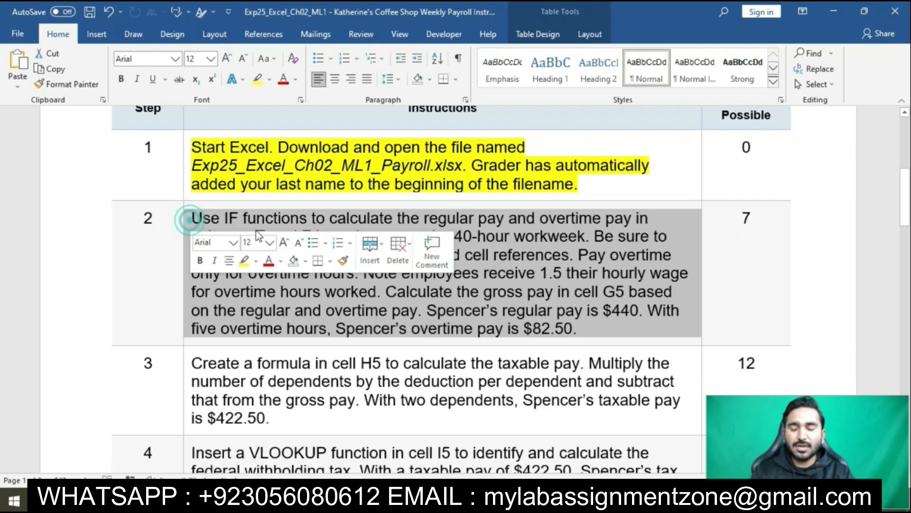
{"action": "left_click", "coordinate": [244, 260]}
{"action": "left_click", "coordinate": [260, 285]}
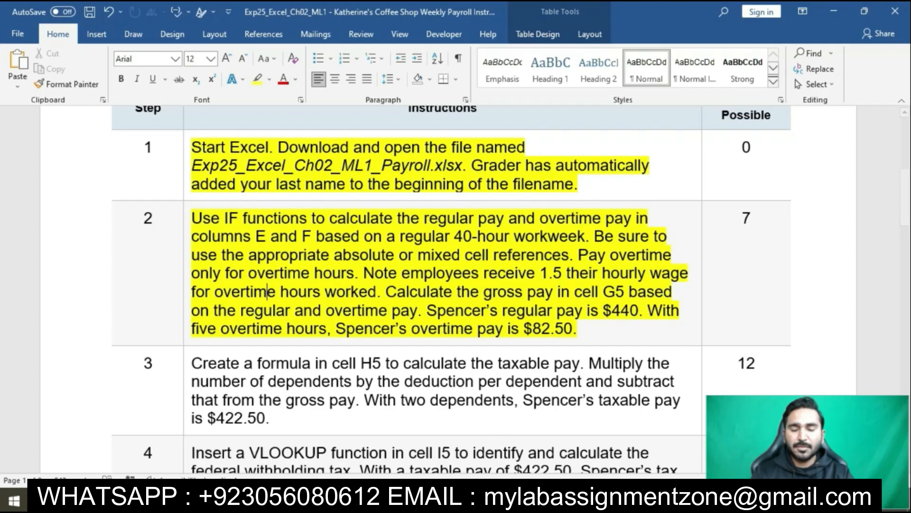
Step: Switch to the Excel payroll workbook and enter =IF(D5>=$B$24,$B$24*C5,D5*C5) in cell E5 for the regular pay
{"action": "key", "text": "alt+Tab"}
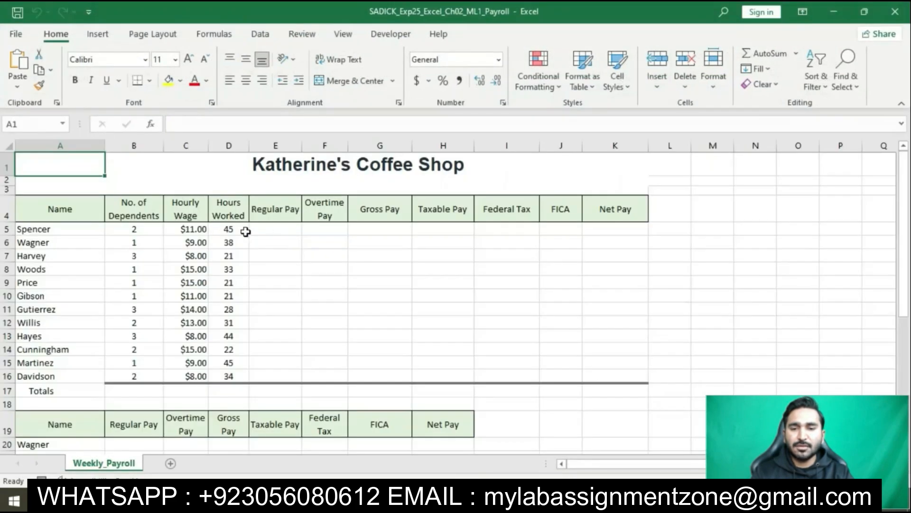
{"action": "left_click", "coordinate": [274, 232]}
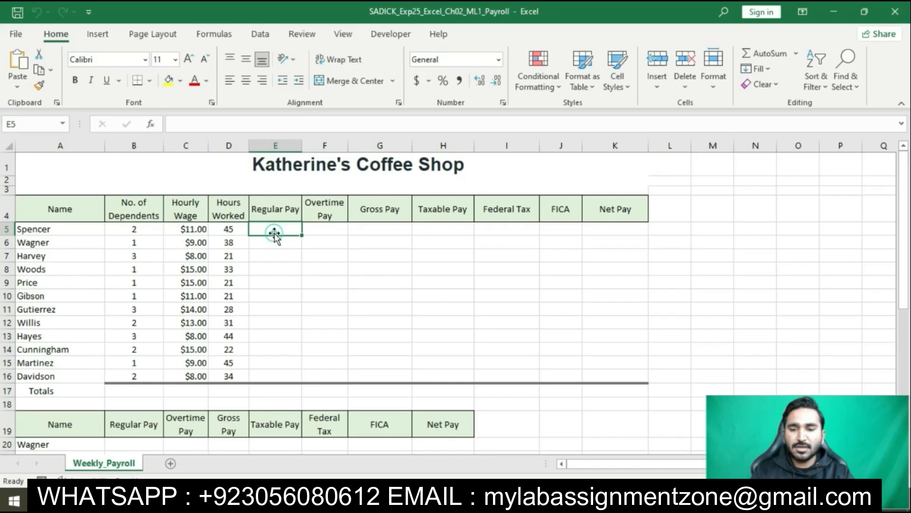
{"action": "type", "text": "=IF("}
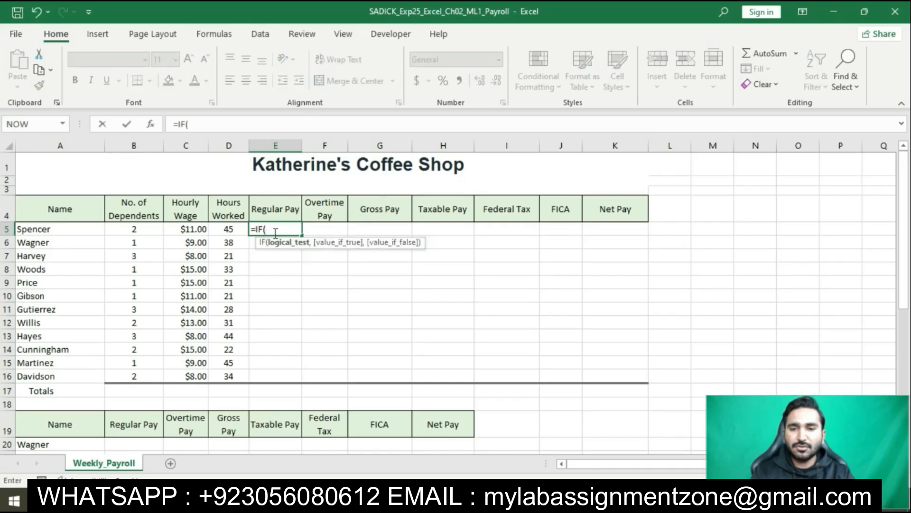
{"action": "type", "text": "D5"}
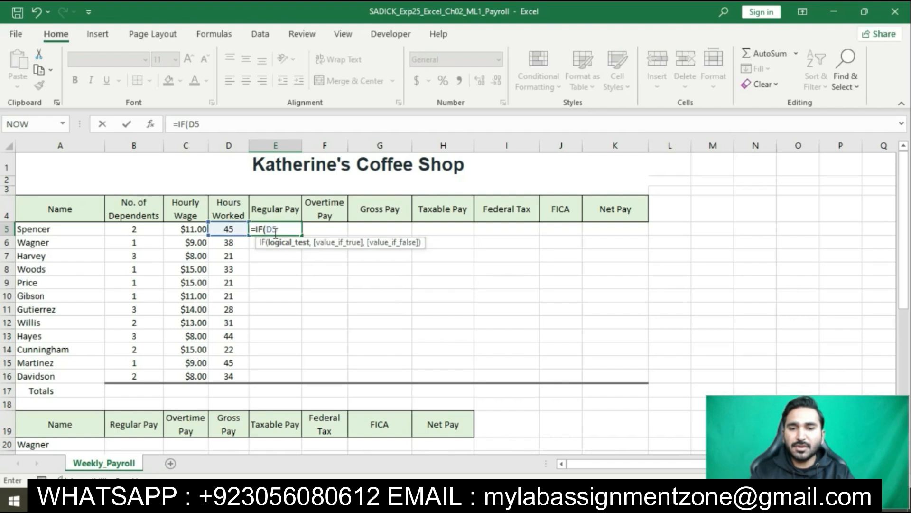
{"action": "type", "text": ">"}
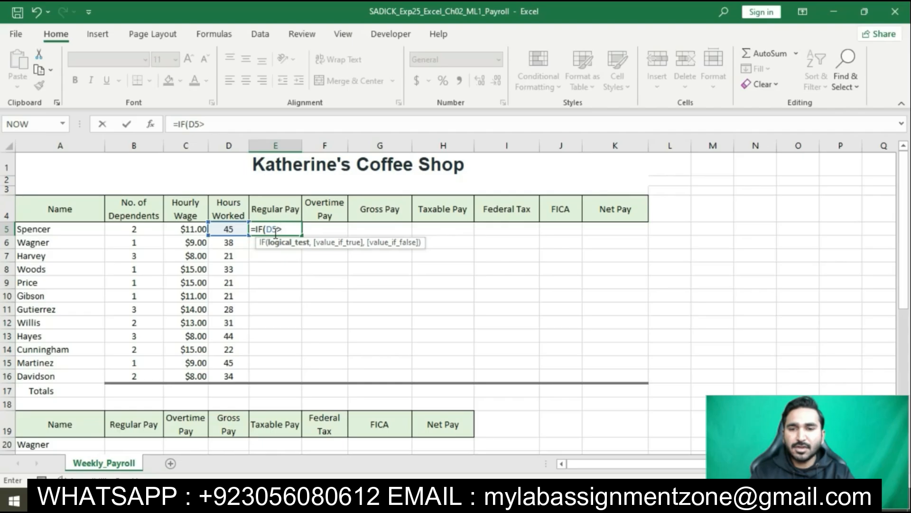
{"action": "type", "text": "="}
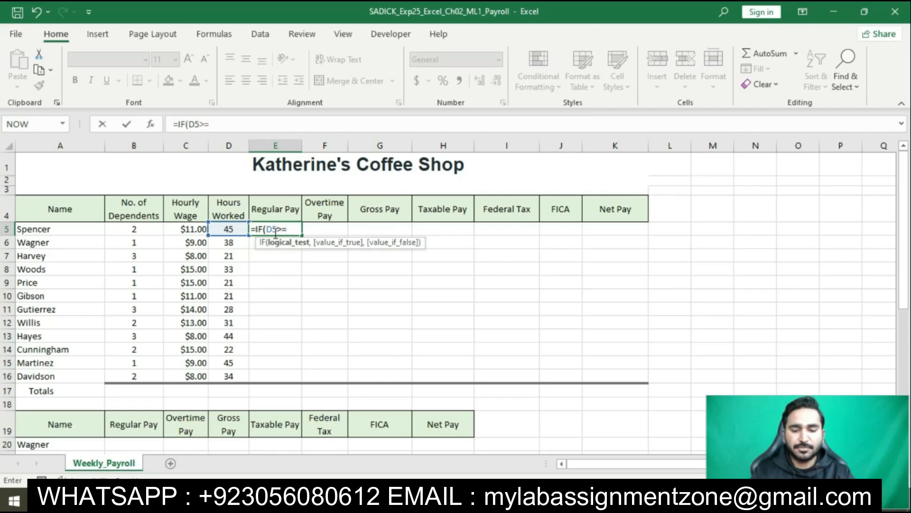
{"action": "type", "text": "$B$"}
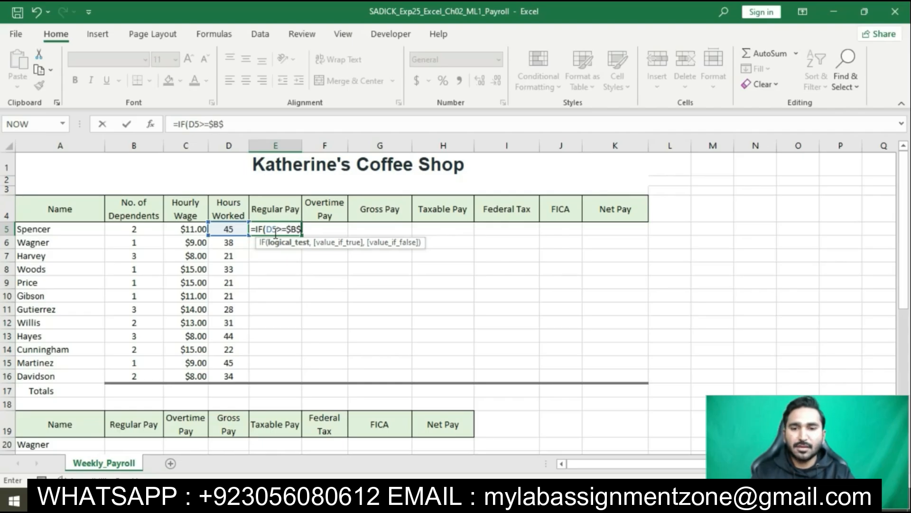
{"action": "type", "text": "24"}
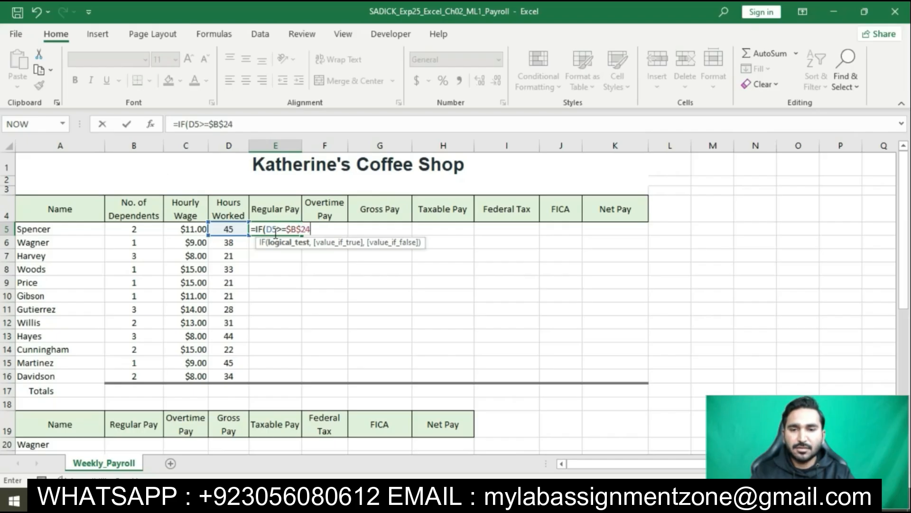
{"action": "type", "text": ",$"}
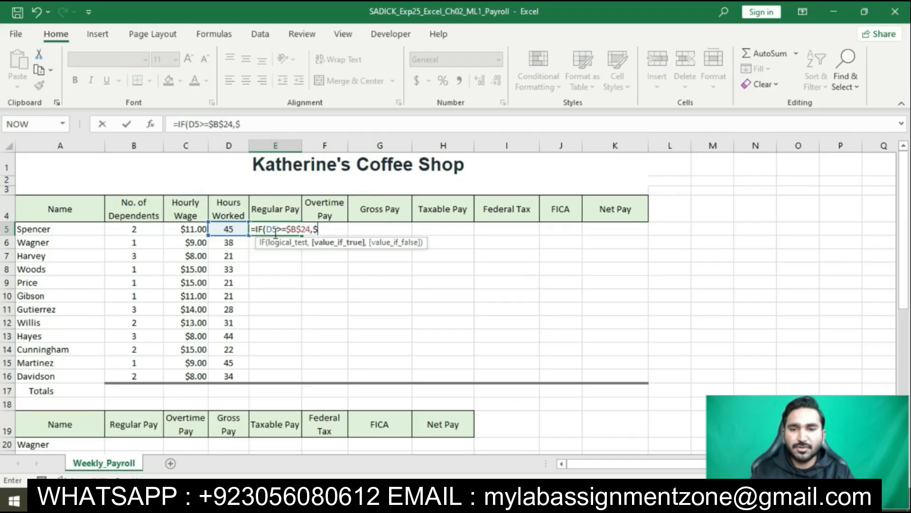
{"action": "type", "text": "B$24*"}
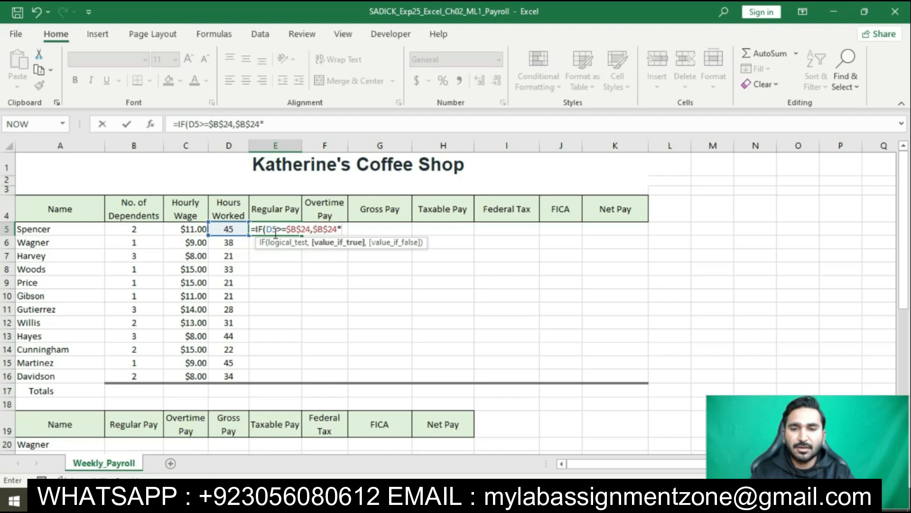
{"action": "type", "text": "C5"}
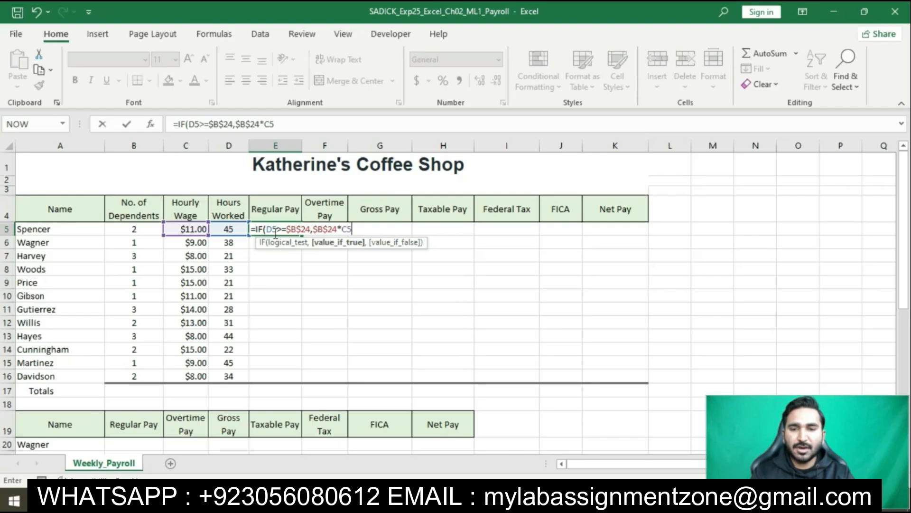
{"action": "type", "text": ",D5"}
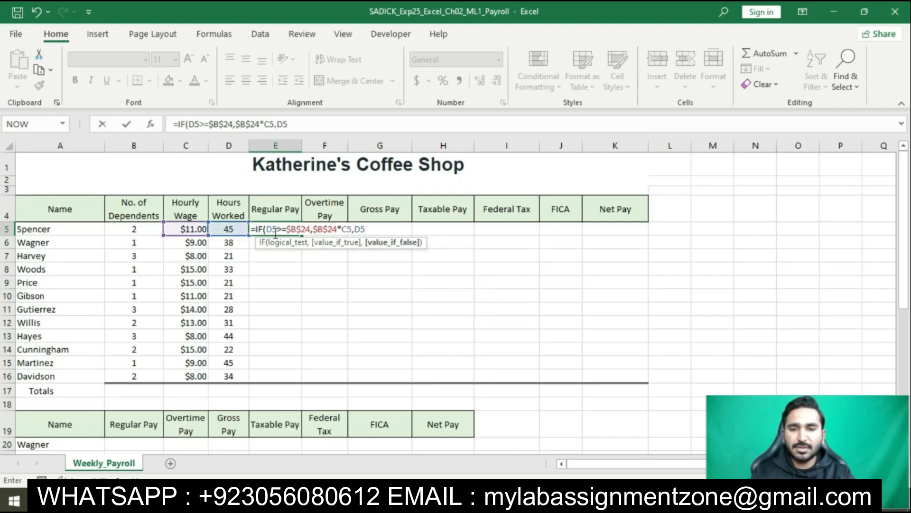
{"action": "type", "text": "*C5"}
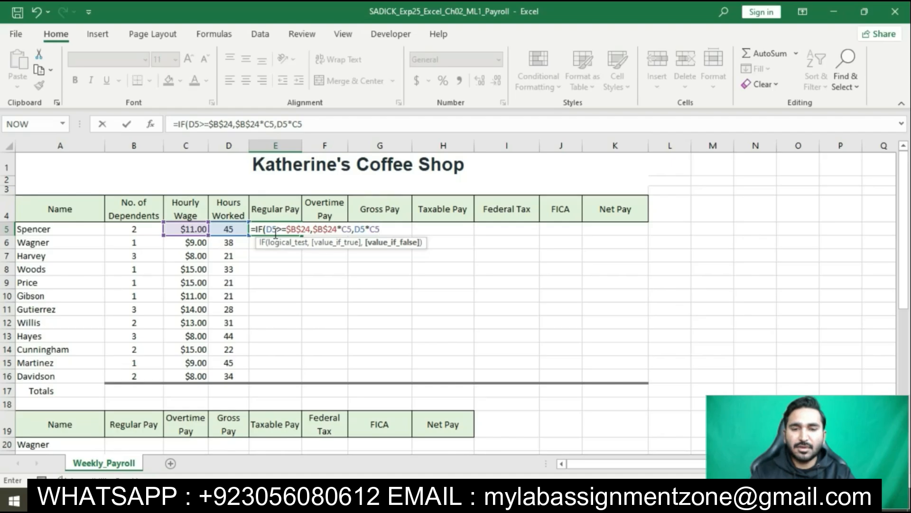
{"action": "type", "text": ")"}
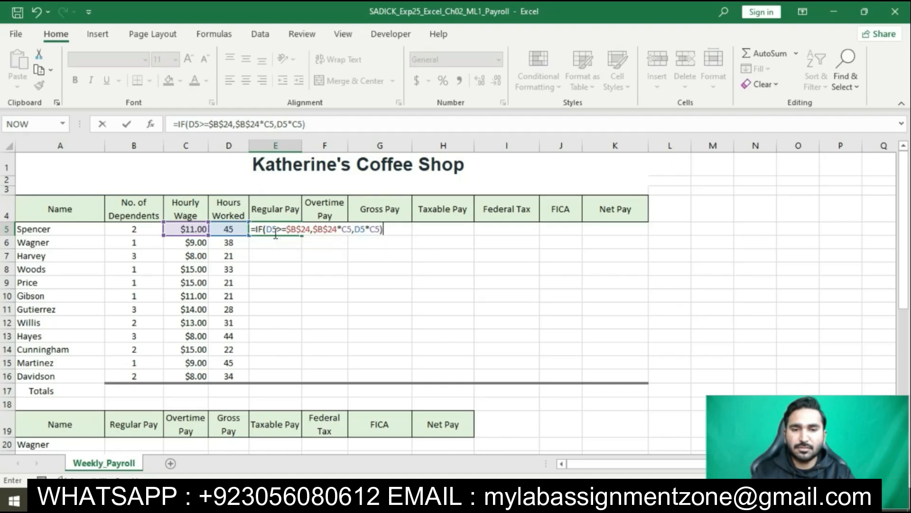
{"action": "key", "text": "Return"}
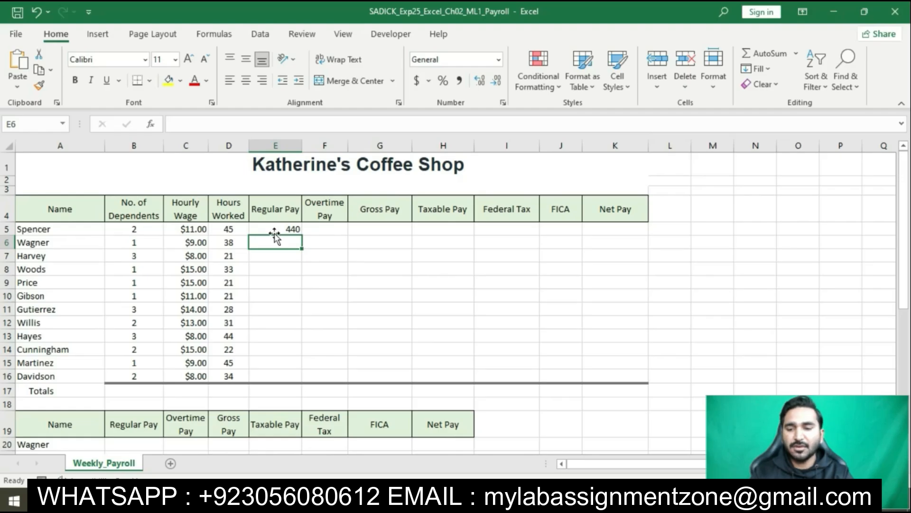
Step: Copy the regular pay formula from E5 down through E16, using Fill Without Formatting
{"action": "left_click", "coordinate": [274, 229]}
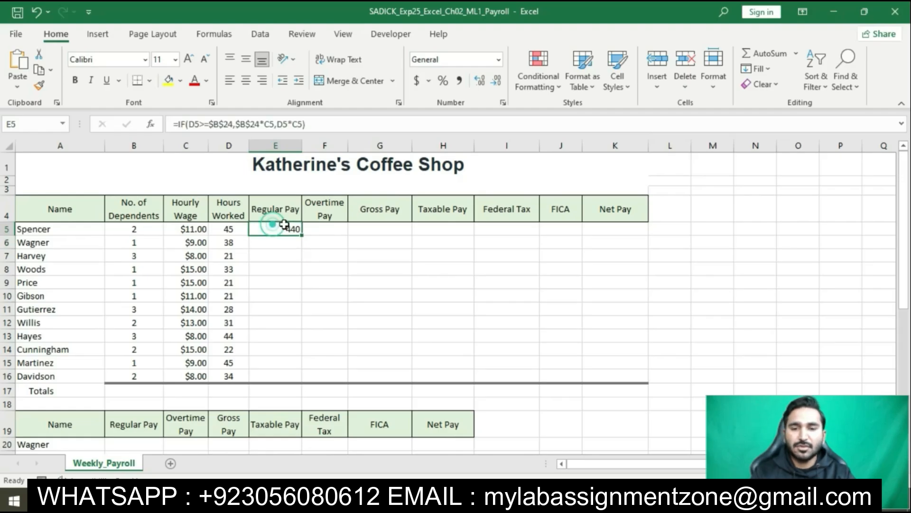
{"action": "left_click_drag", "start_coordinate": [302, 237], "coordinate": [302, 382]}
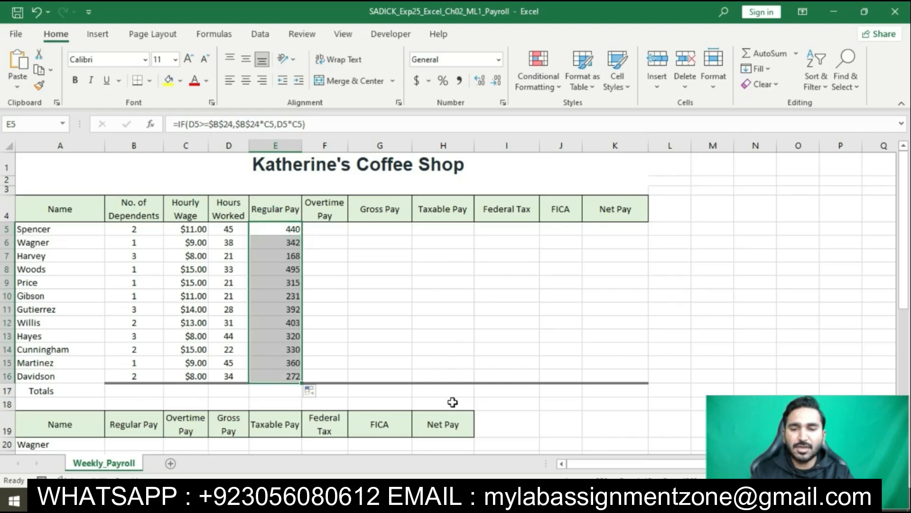
{"action": "left_click", "coordinate": [310, 391]}
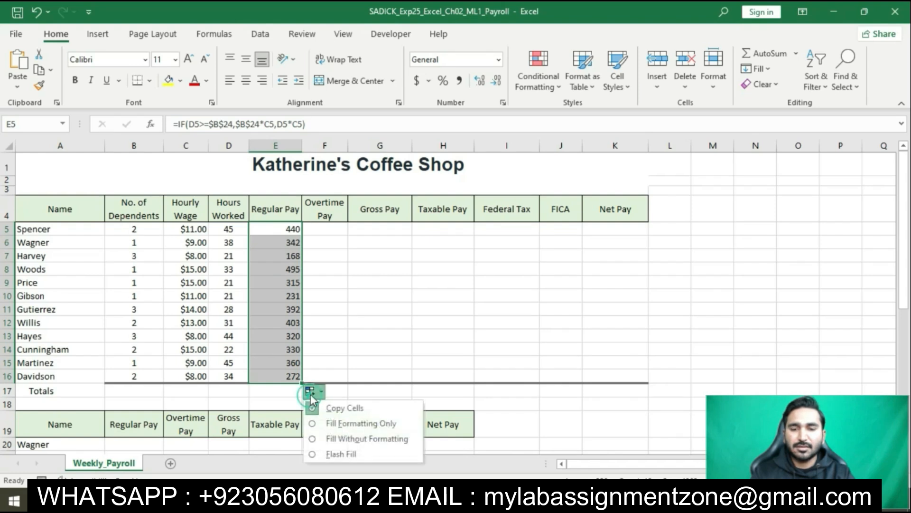
{"action": "left_click", "coordinate": [316, 439]}
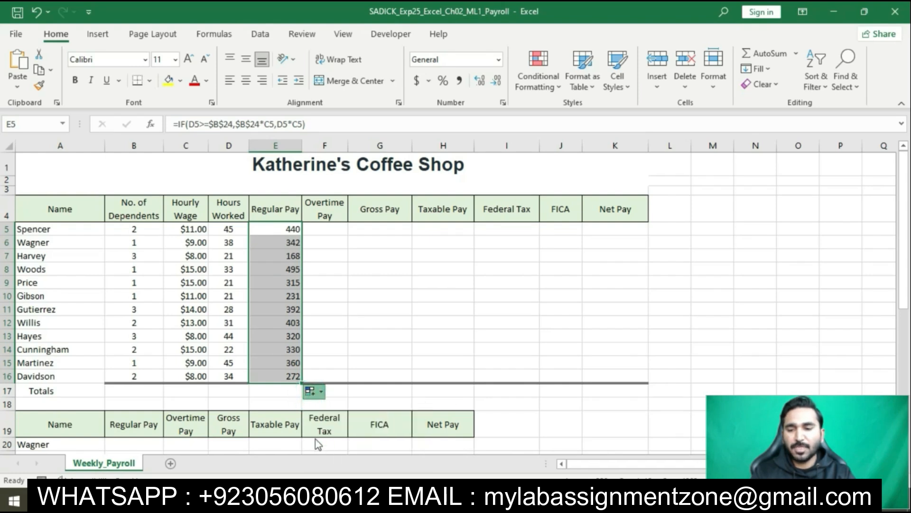
{"action": "left_click", "coordinate": [354, 334]}
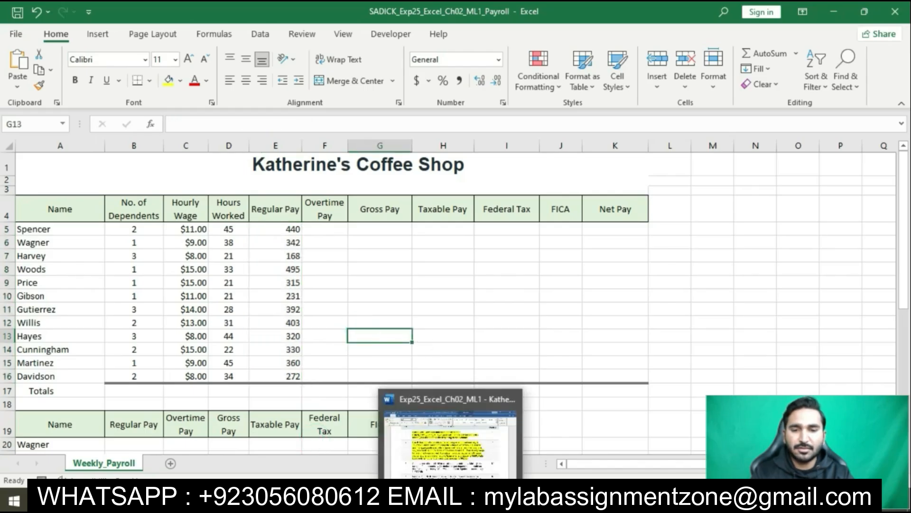
Step: Check the step 2 instruction in Word, and in Excel enter =IF(D5>=$B$24,(D5-$B$24)*$B$25*C5,0) in cell F5 for the overtime pay
{"action": "left_click", "coordinate": [451, 422]}
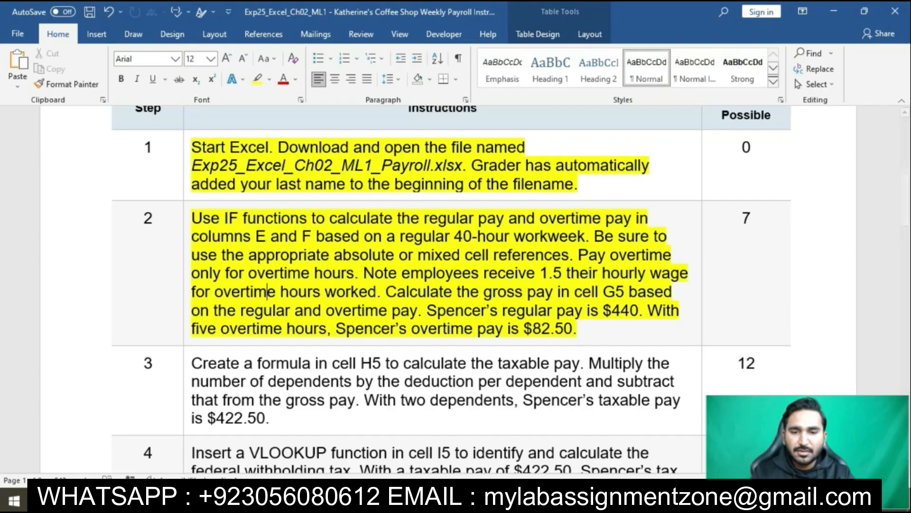
{"action": "key", "text": "alt+Tab"}
{"action": "left_click", "coordinate": [335, 229]}
{"action": "left_click", "coordinate": [334, 230]}
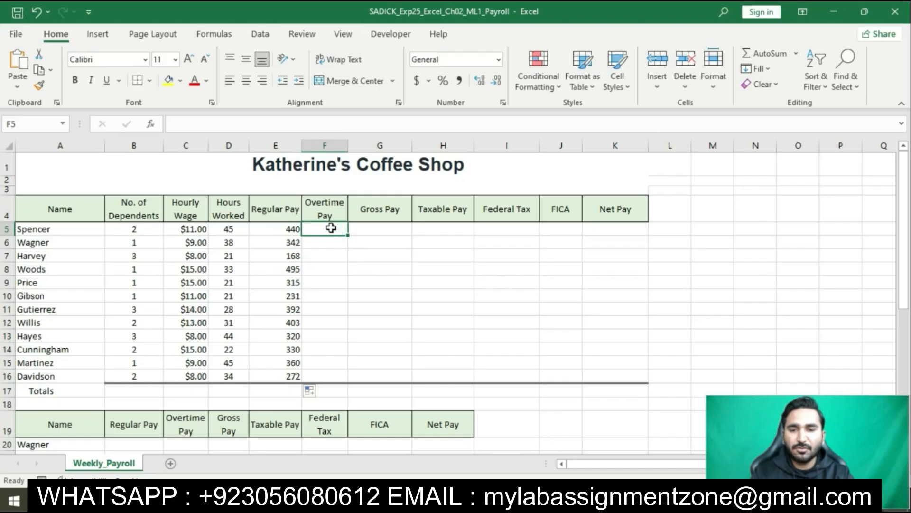
{"action": "left_click", "coordinate": [283, 124]}
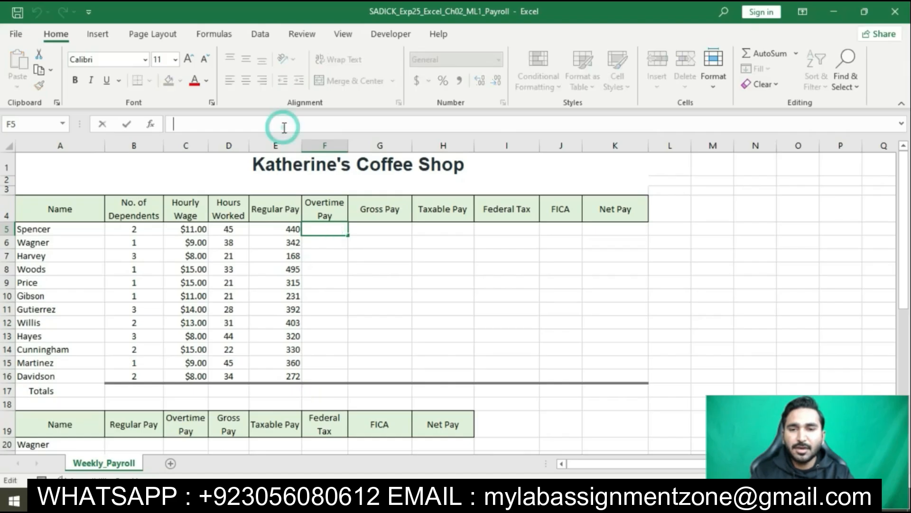
{"action": "type", "text": "=IF"}
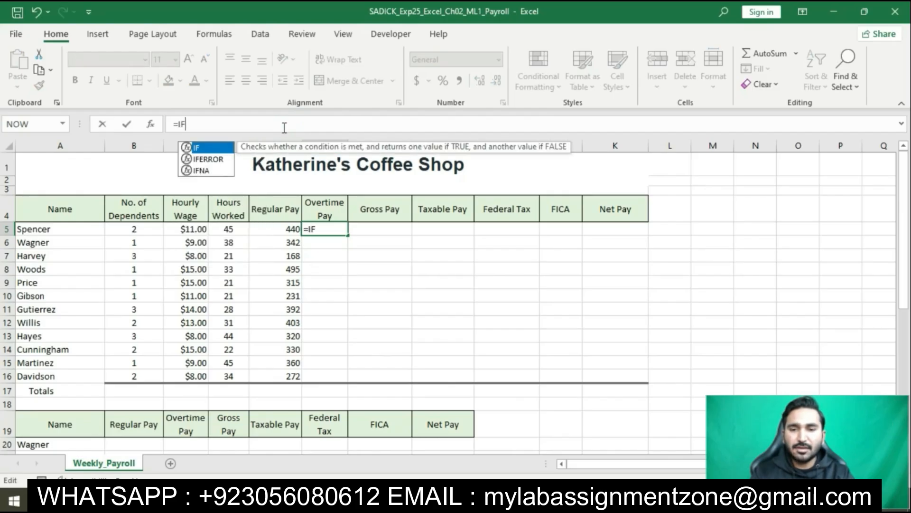
{"action": "type", "text": "(D5"}
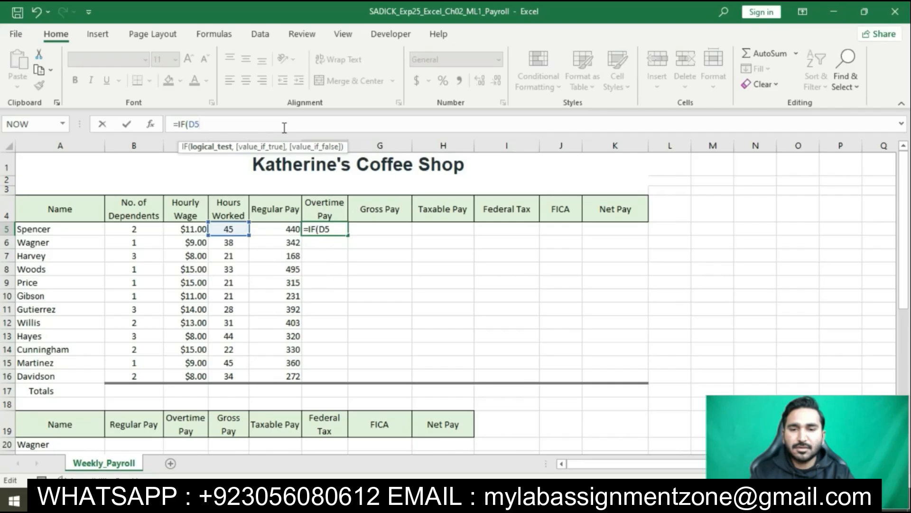
{"action": "type", "text": ">=$B$"}
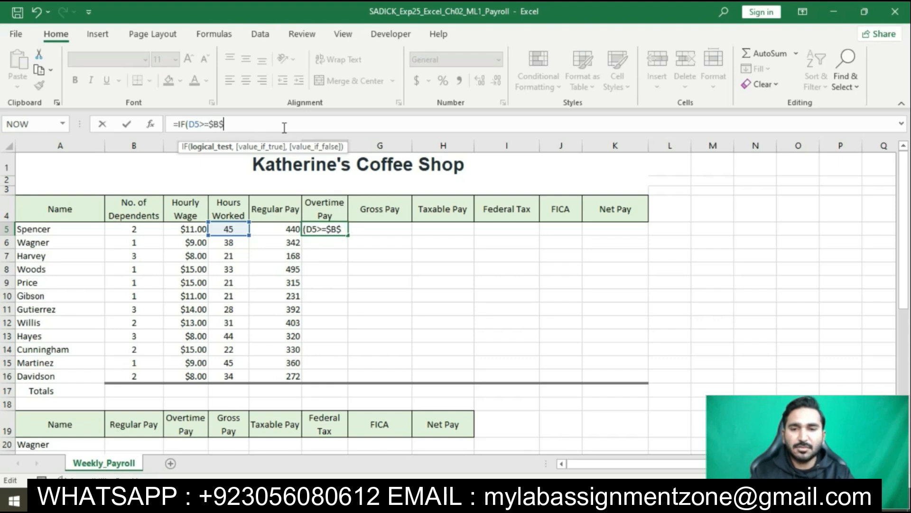
{"action": "type", "text": "24"}
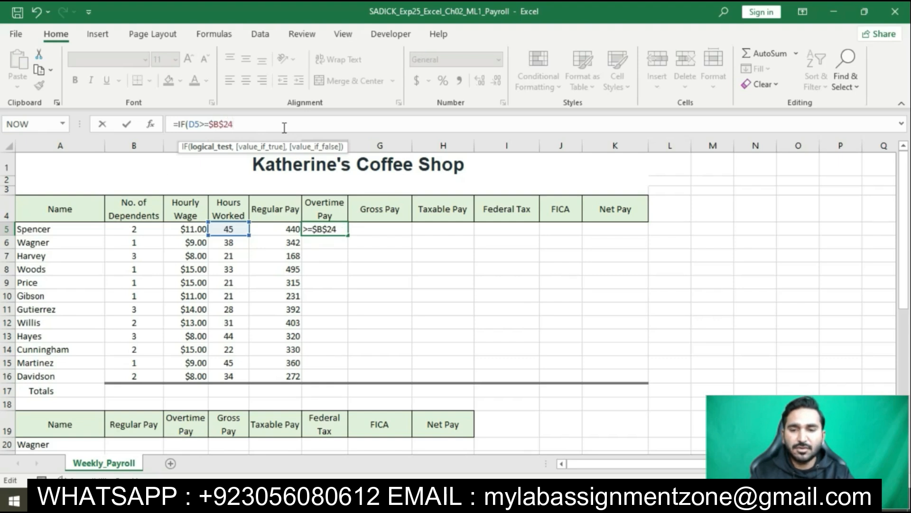
{"action": "type", "text": ","}
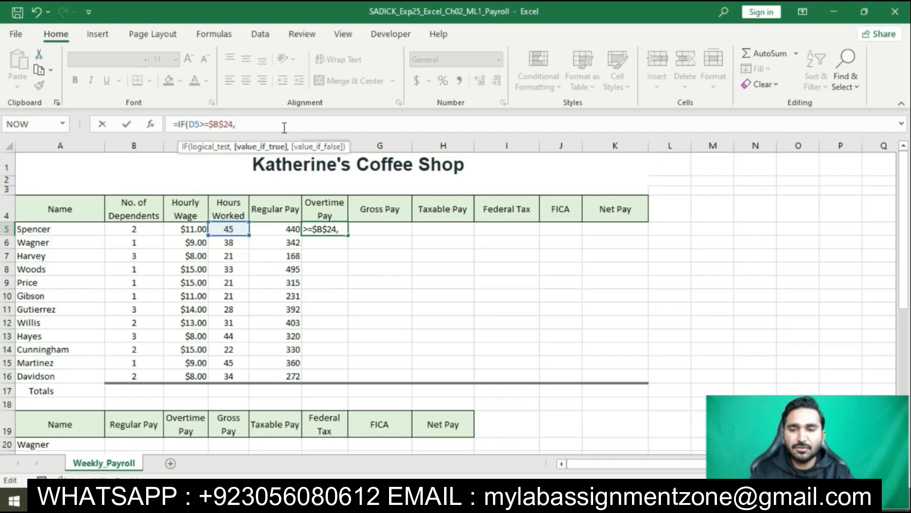
{"action": "type", "text": "("}
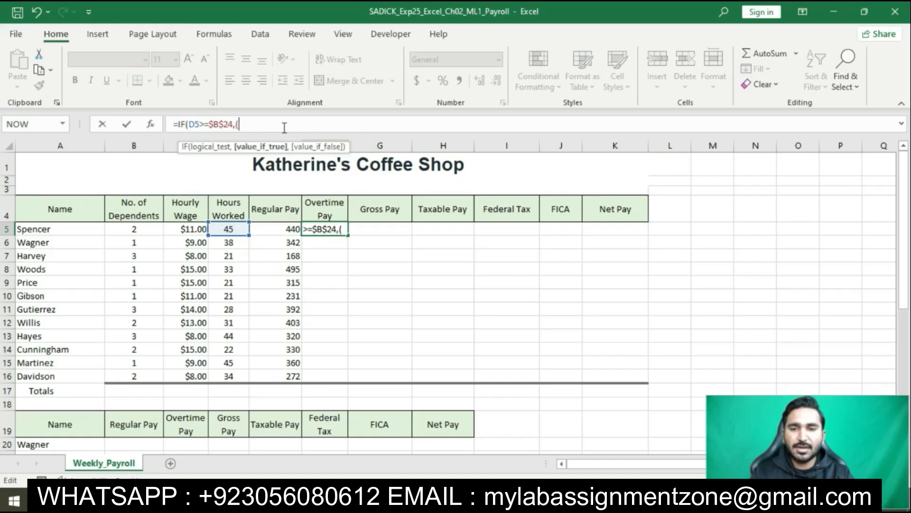
{"action": "type", "text": "D5"}
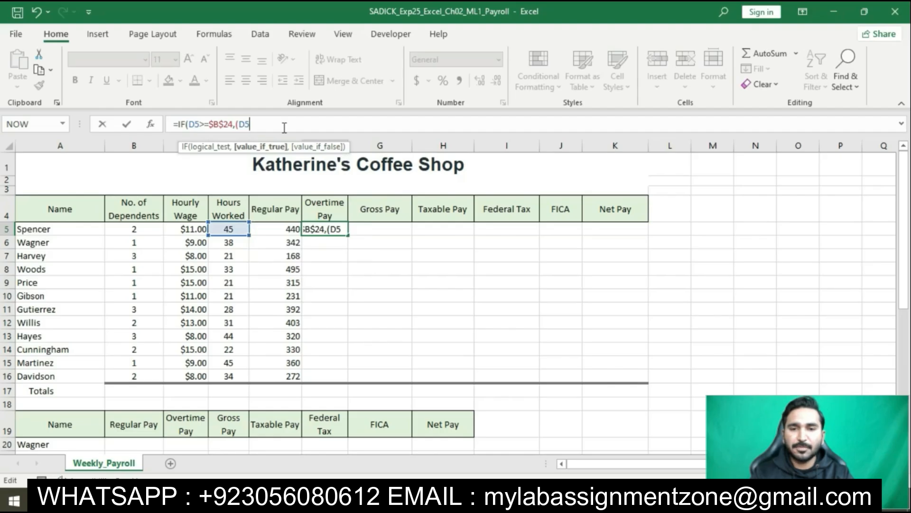
{"action": "type", "text": "-("}
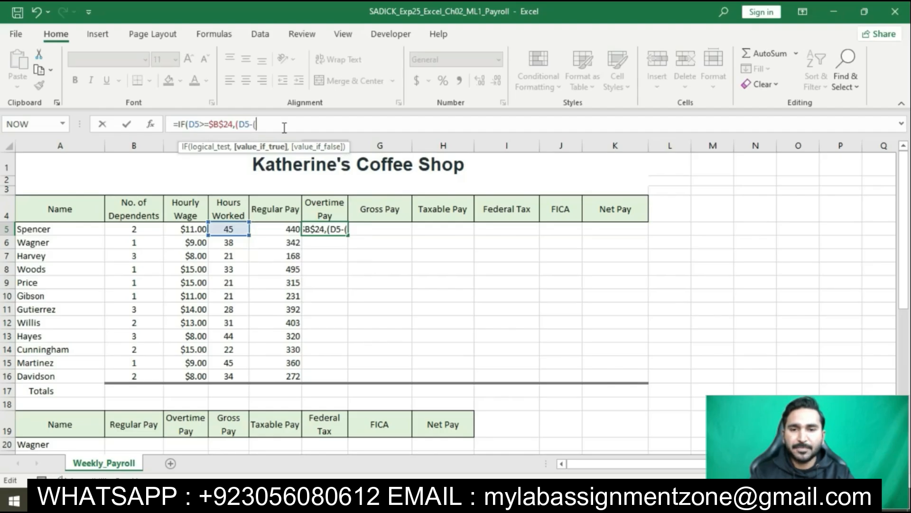
{"action": "key", "text": "BackSpace"}
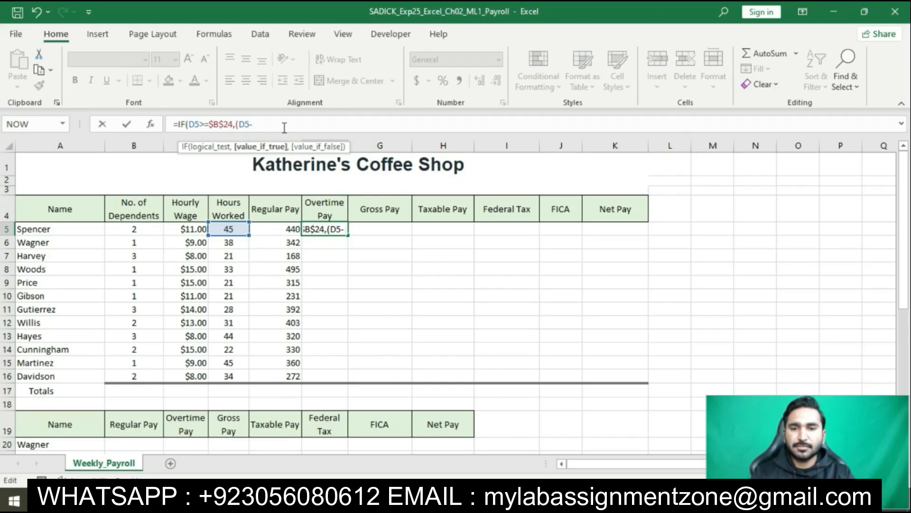
{"action": "type", "text": "$B"}
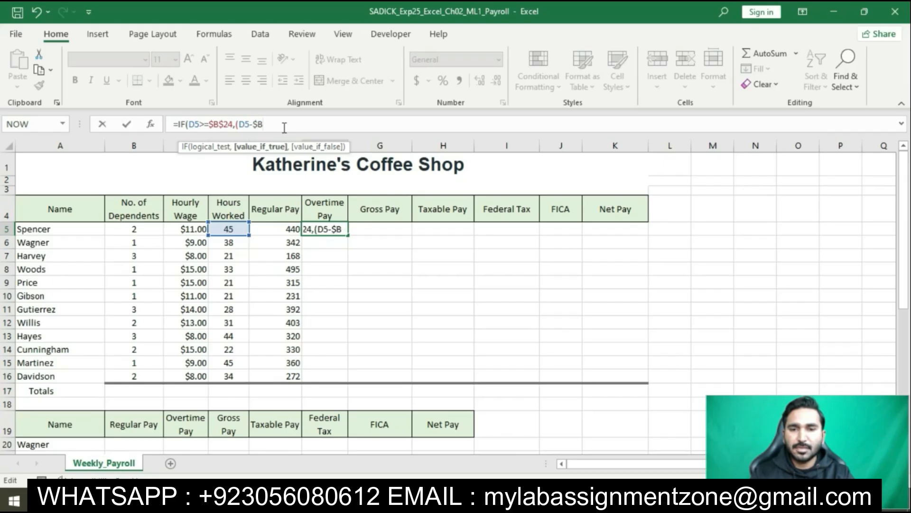
{"action": "type", "text": "$2"}
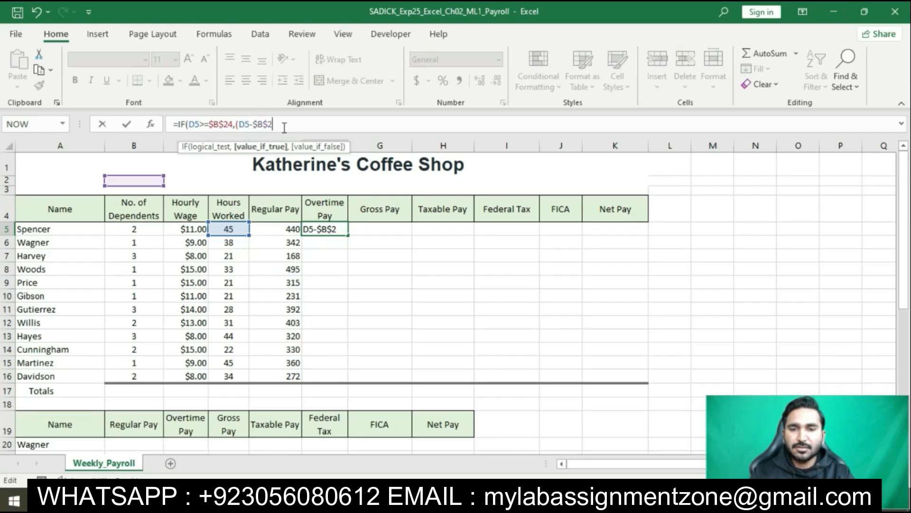
{"action": "type", "text": "4"}
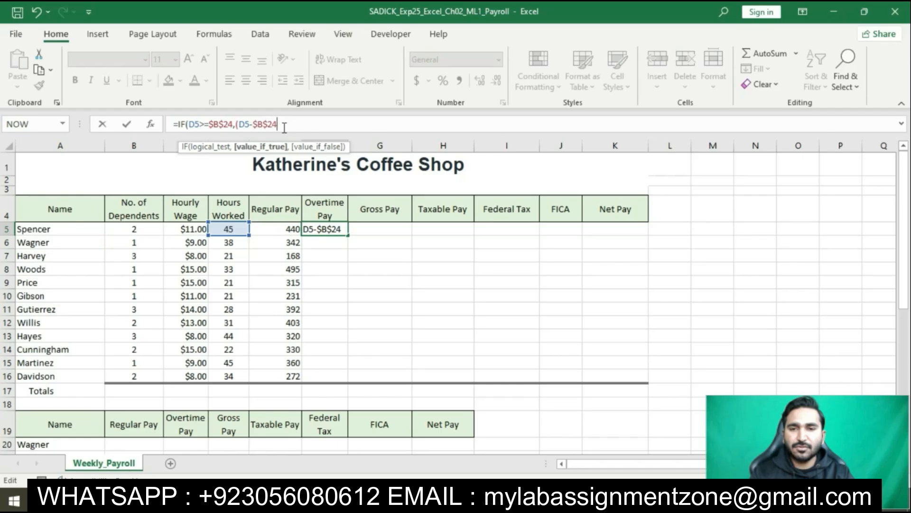
{"action": "type", "text": ")"}
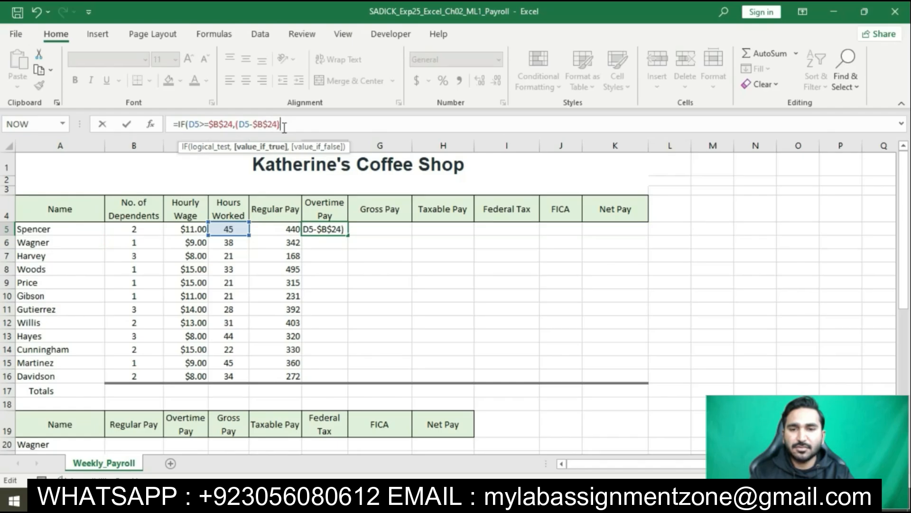
{"action": "type", "text": "*"}
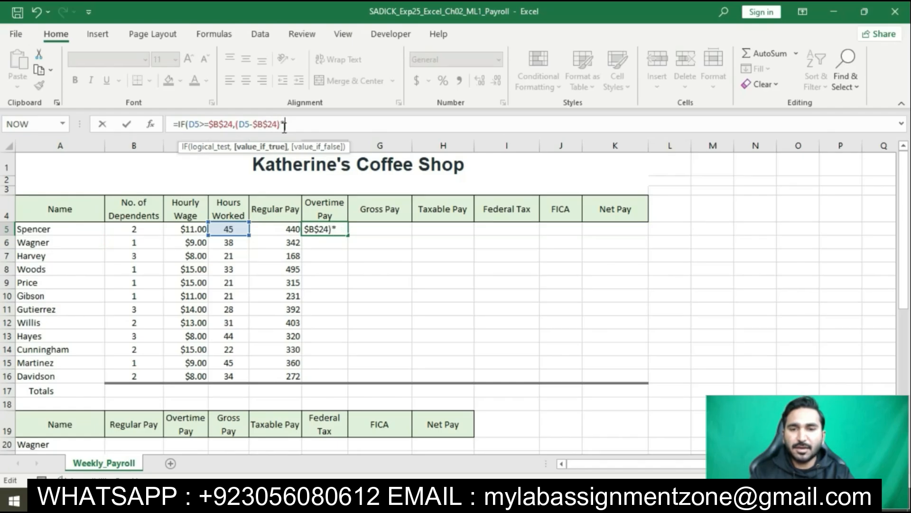
{"action": "type", "text": "$B"}
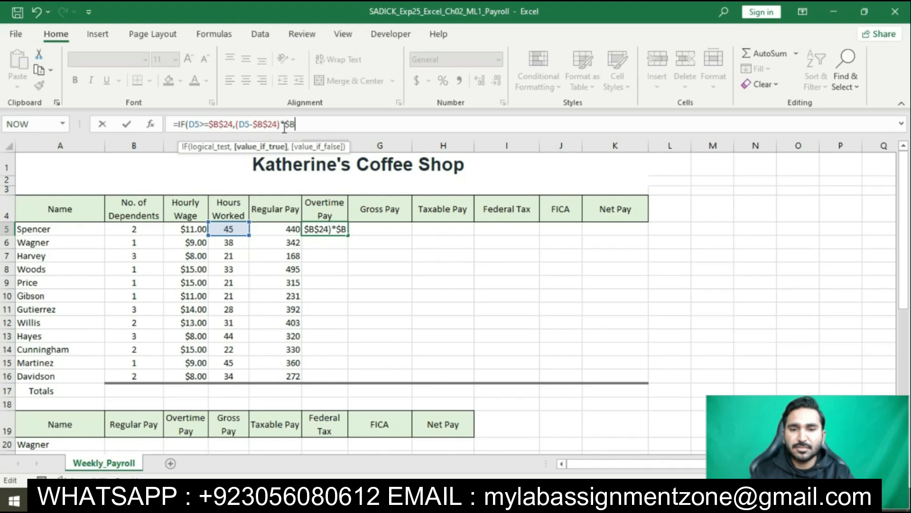
{"action": "type", "text": "$25*"}
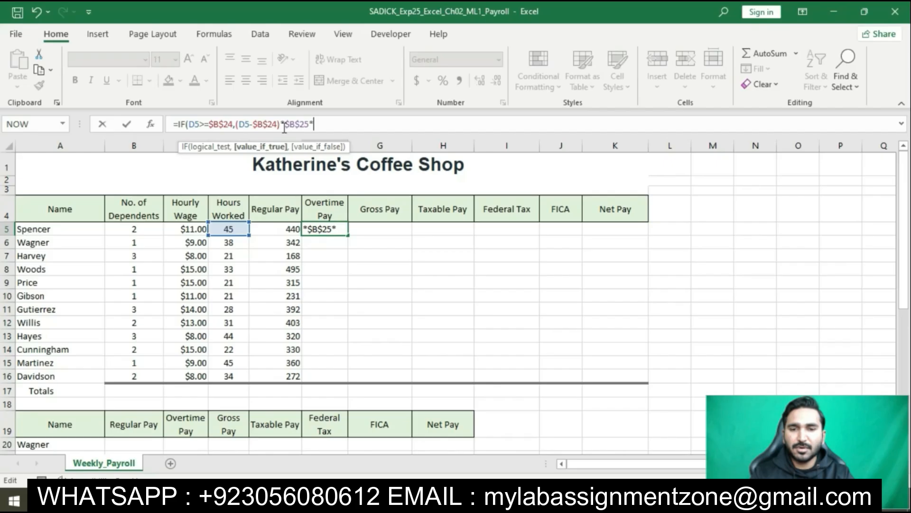
{"action": "type", "text": "C5"}
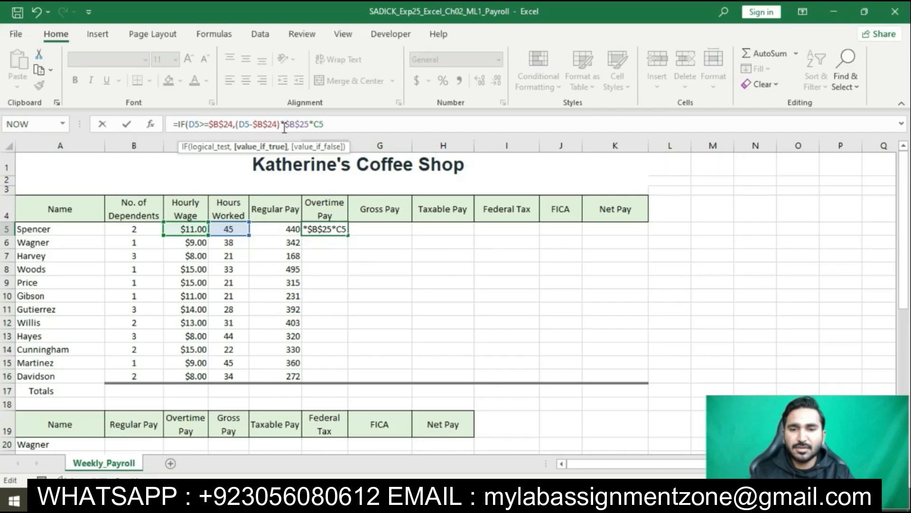
{"action": "type", "text": ",0"}
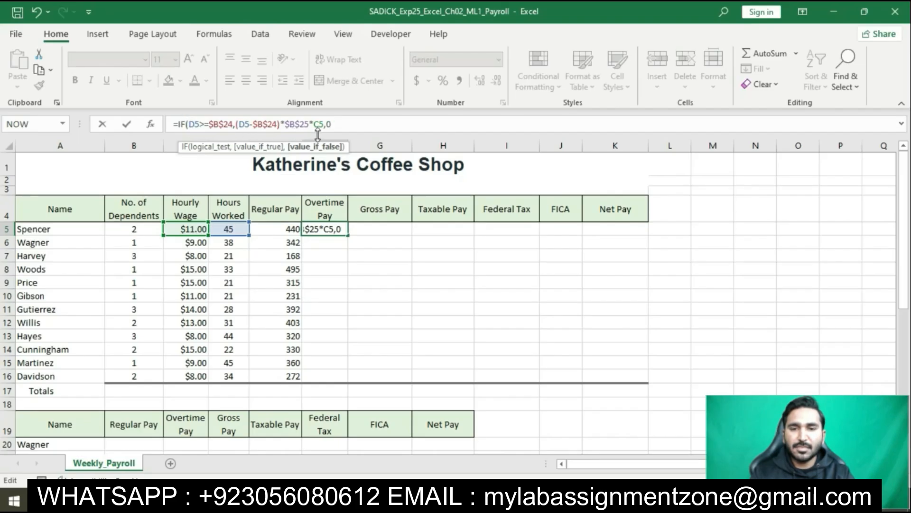
{"action": "type", "text": ")"}
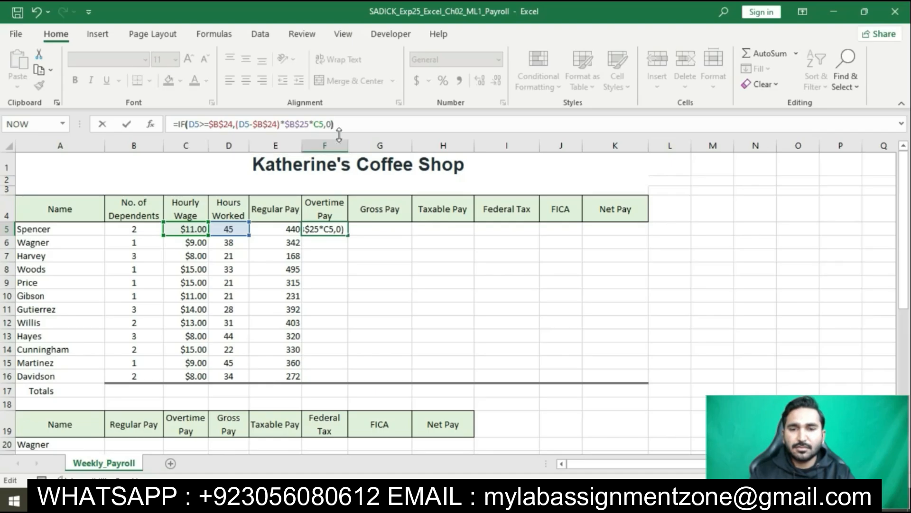
{"action": "key", "text": "Return"}
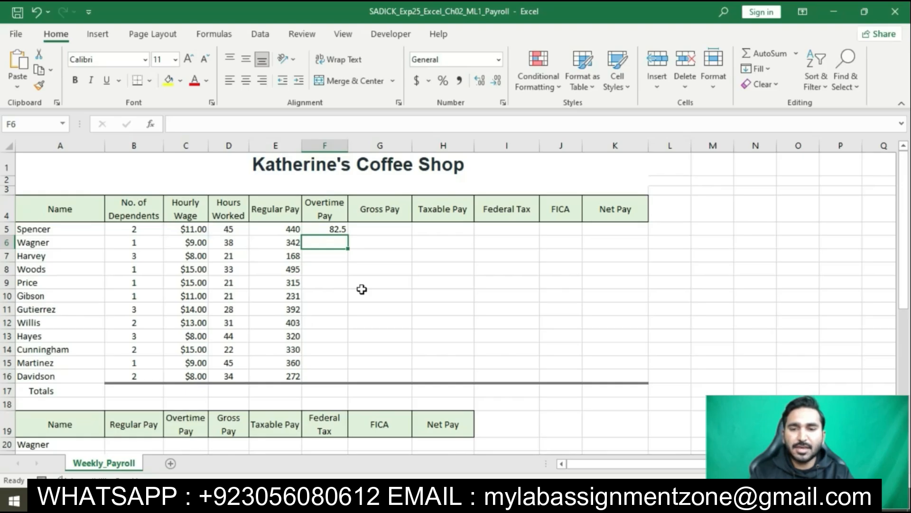
Step: Copy the overtime pay formula from F5 down through F16, using Fill Without Formatting
{"action": "left_click", "coordinate": [334, 229]}
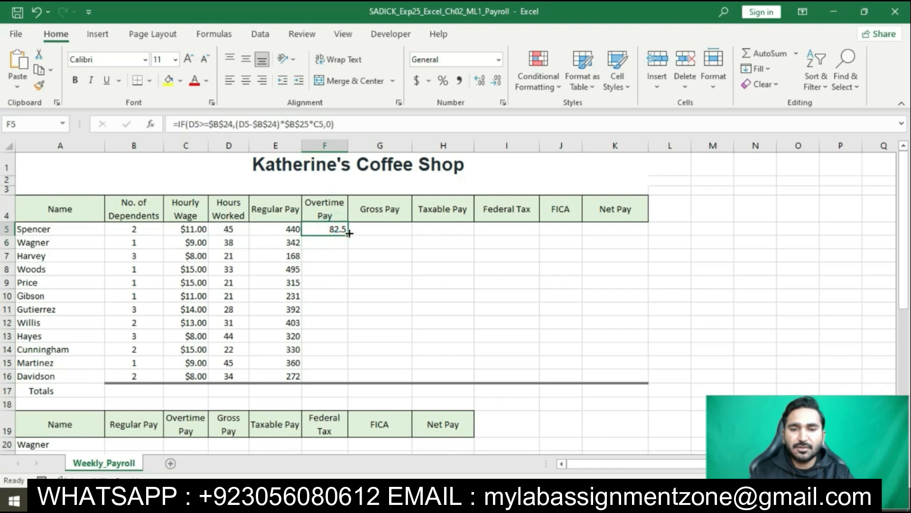
{"action": "left_click_drag", "start_coordinate": [349, 233], "coordinate": [360, 380]}
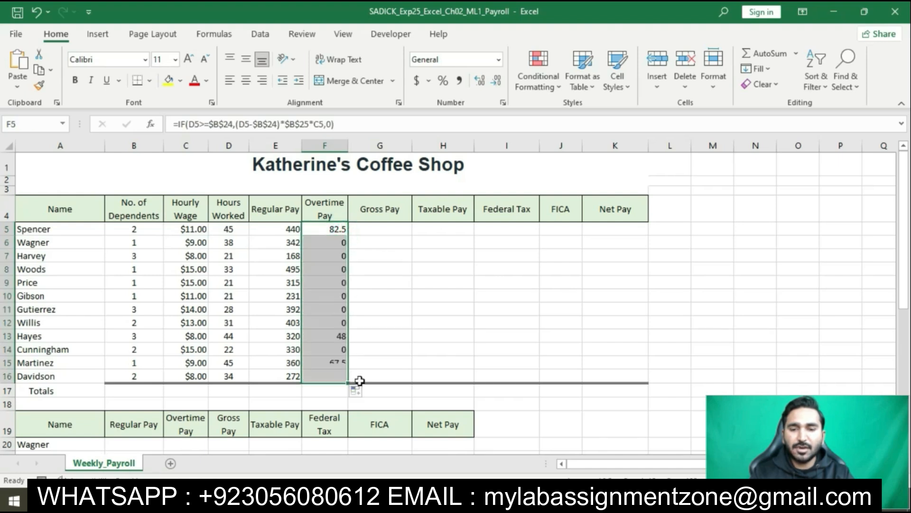
{"action": "left_click", "coordinate": [357, 391]}
{"action": "left_click", "coordinate": [360, 437]}
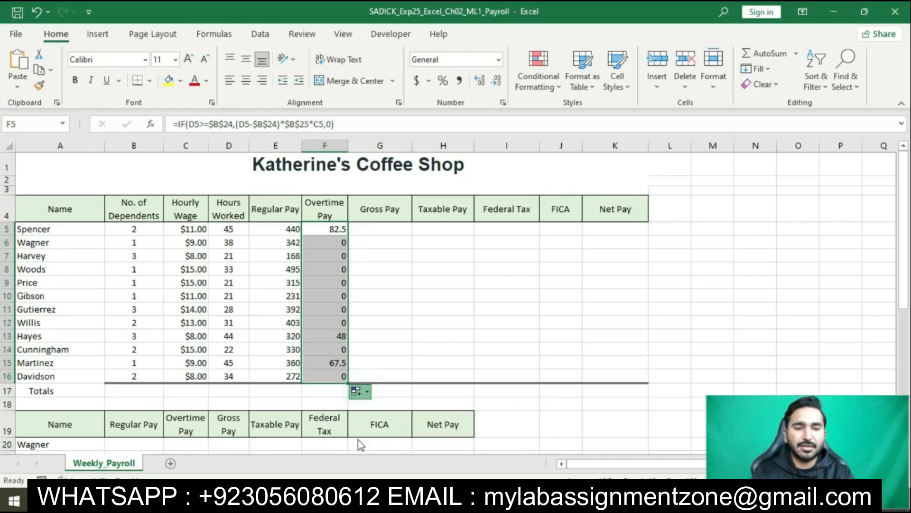
{"action": "left_click", "coordinate": [366, 283]}
Step: Switch to the Word instructions and select the step 2 sentence about calculating the gross pay in cell G5
{"action": "key", "text": "alt+Tab"}
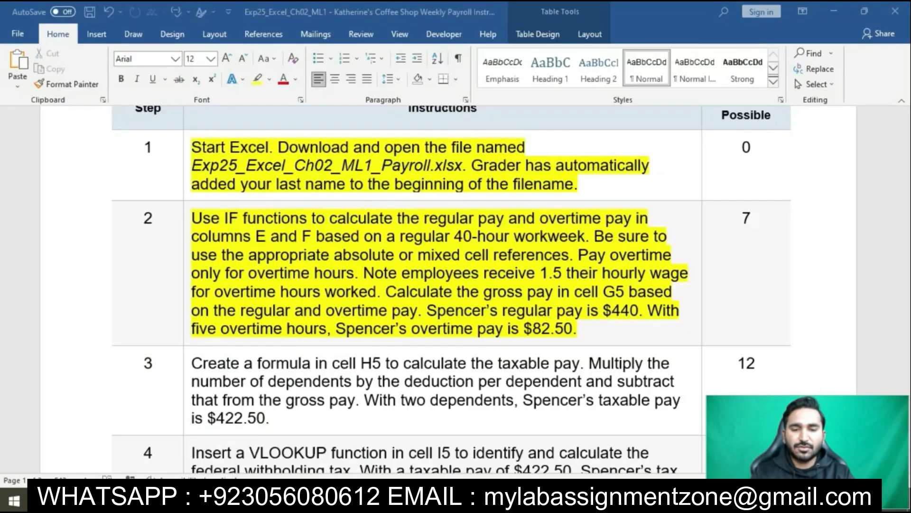
{"action": "left_click", "coordinate": [463, 310]}
{"action": "scroll", "coordinate": [464, 309], "scroll_direction": "down", "scroll_amount": 2}
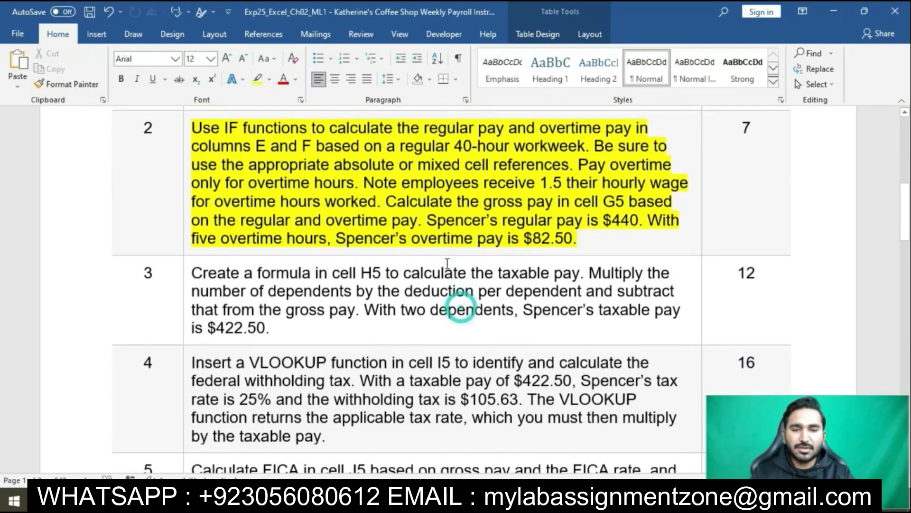
{"action": "left_click", "coordinate": [402, 209], "text": "ctrl"}
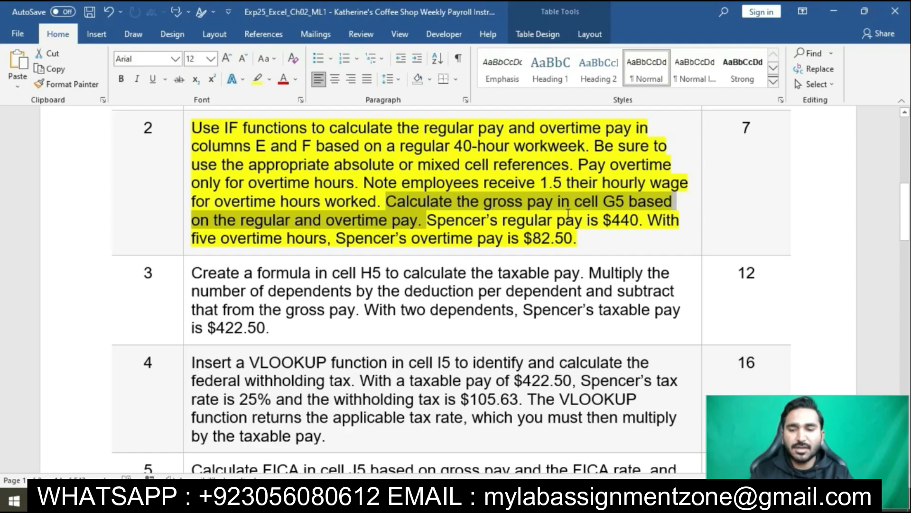
Step: Switch to the Excel payroll workbook, enter =E5+F5 in cell G5 for the gross pay, and fill it down through G16
{"action": "key", "text": "alt+Tab"}
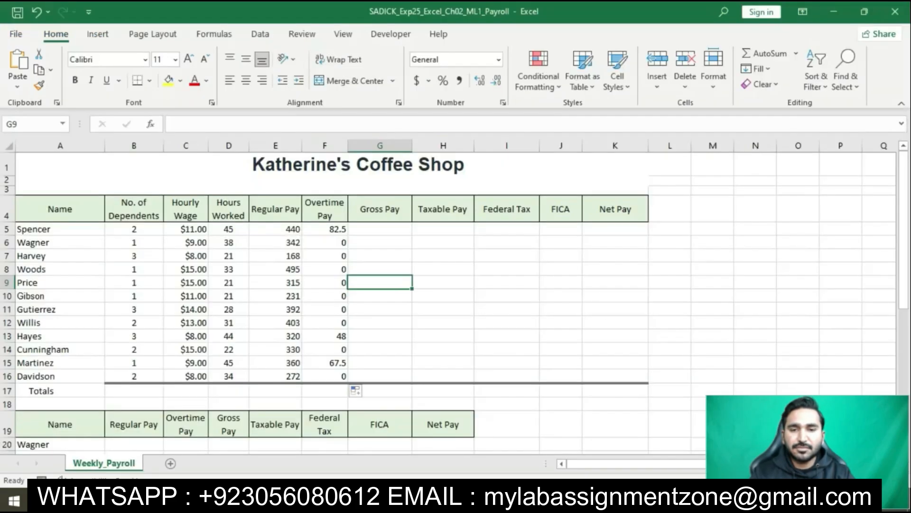
{"action": "left_click", "coordinate": [398, 230]}
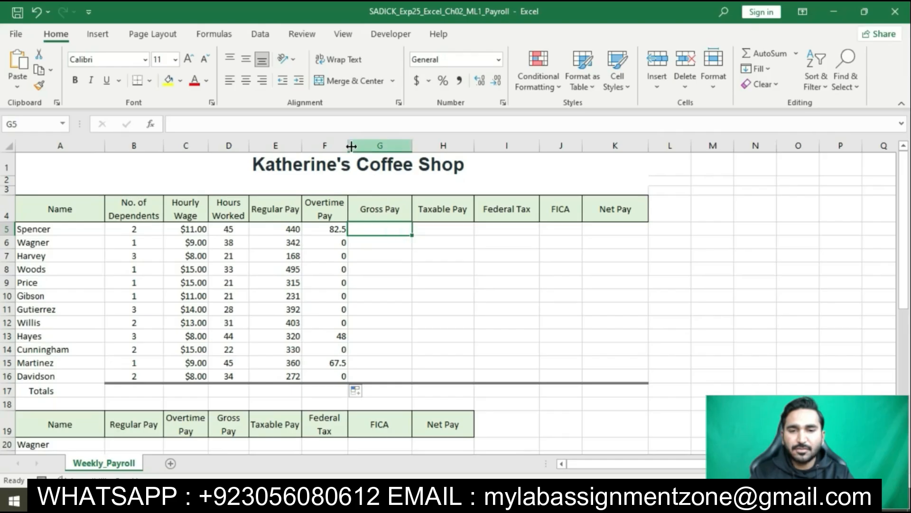
{"action": "left_click", "coordinate": [340, 125]}
{"action": "type", "text": "=E5"}
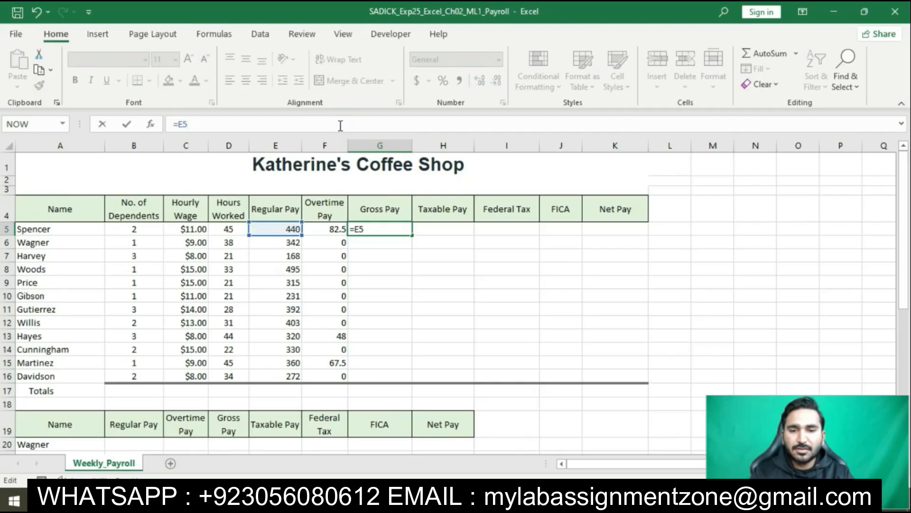
{"action": "type", "text": "+F5"}
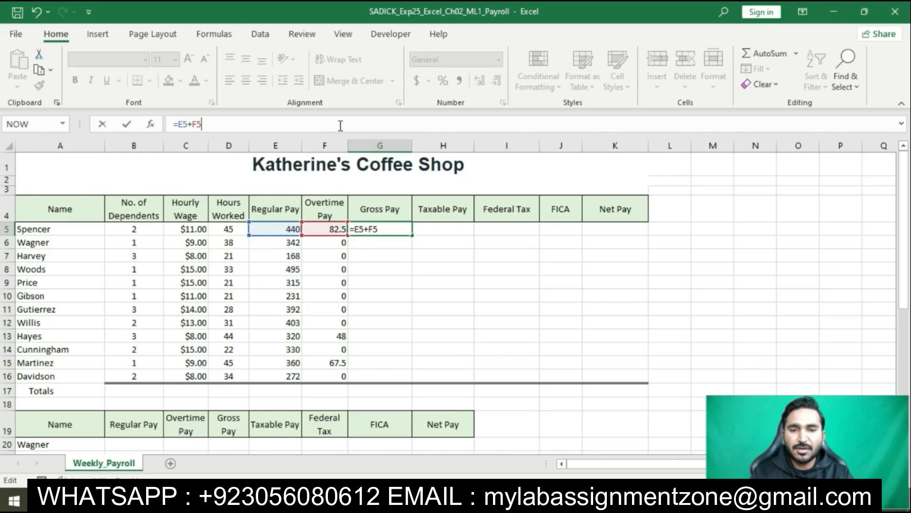
{"action": "key", "text": "ctrl+Return"}
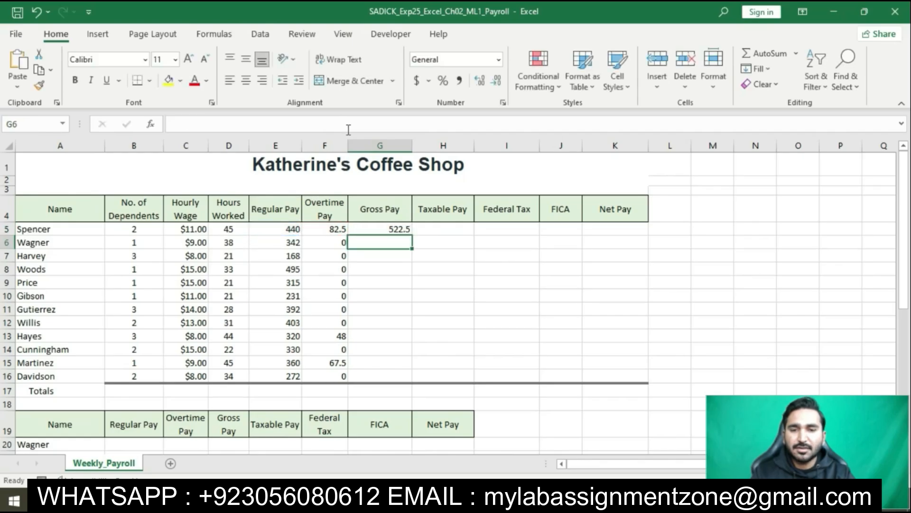
{"action": "left_click_drag", "start_coordinate": [412, 235], "coordinate": [401, 379]}
{"action": "key", "text": "alt+Tab"}
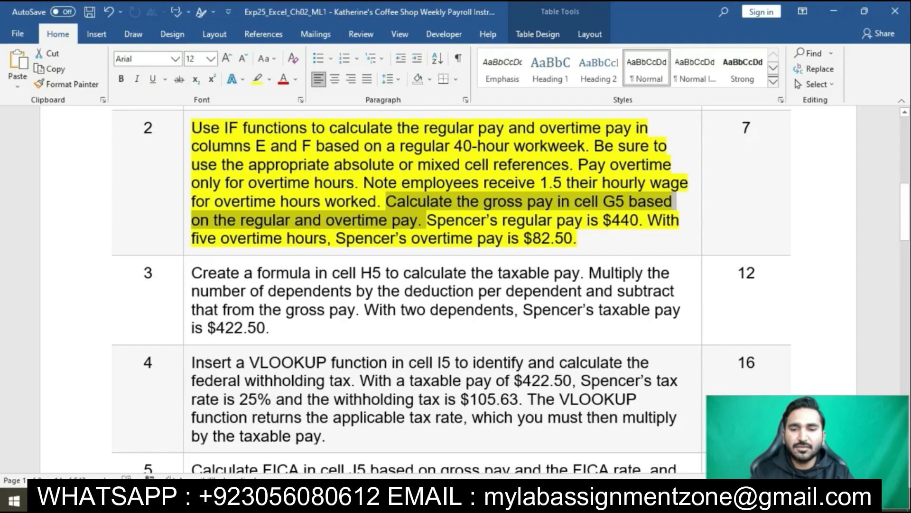
Step: Switch from the Word instructions to the Excel payroll workbook and apply Fill Without Formatting to the gross pay formulas filled through G16
{"action": "left_click", "coordinate": [515, 239]}
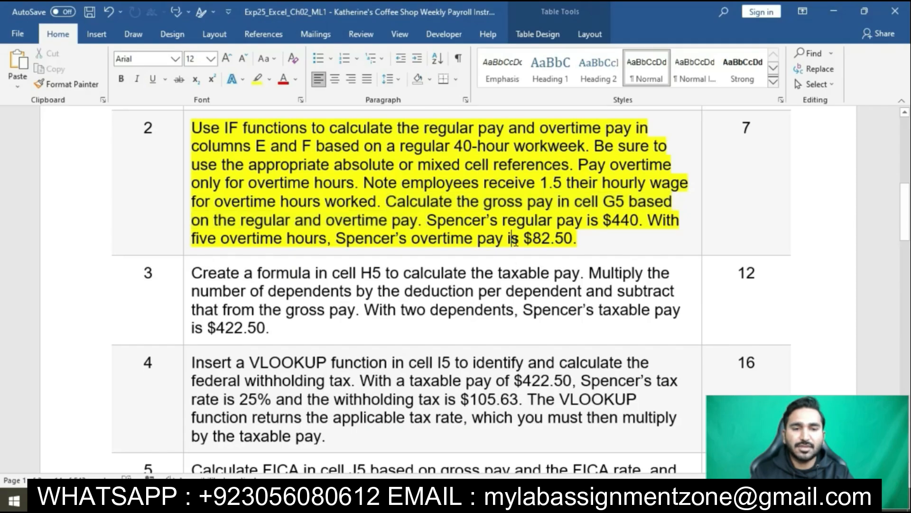
{"action": "mouse_move", "coordinate": [527, 503]}
{"action": "left_click", "coordinate": [502, 450]}
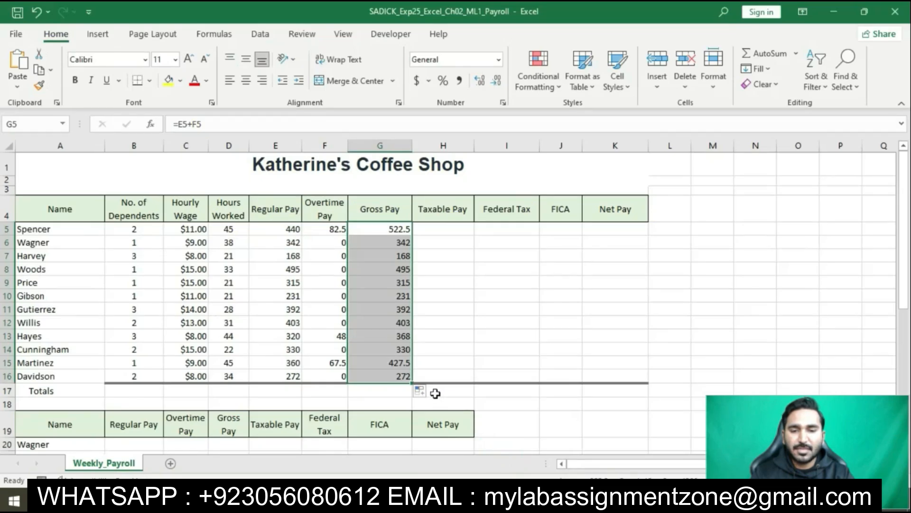
{"action": "left_click", "coordinate": [420, 391]}
{"action": "left_click", "coordinate": [423, 437]}
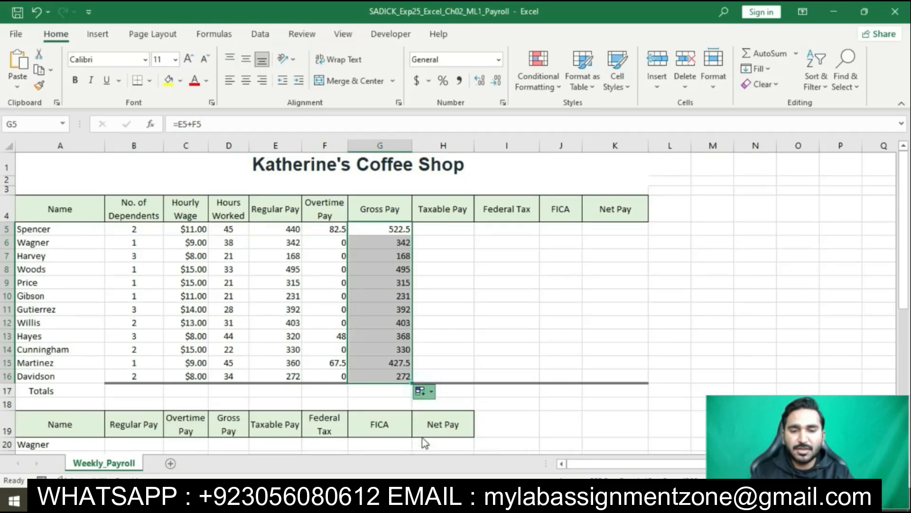
{"action": "left_click", "coordinate": [460, 287]}
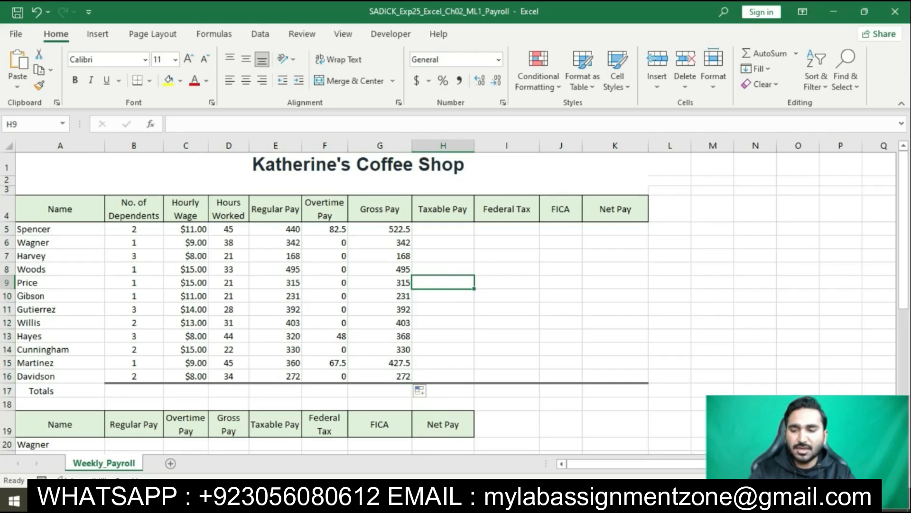
Step: Switch to the Word instructions, highlight the step 3 taxable pay instruction in yellow, and select its opening words about creating a formula in H5
{"action": "key", "text": "alt+Tab"}
{"action": "scroll", "coordinate": [448, 298], "scroll_direction": "down", "scroll_amount": 2}
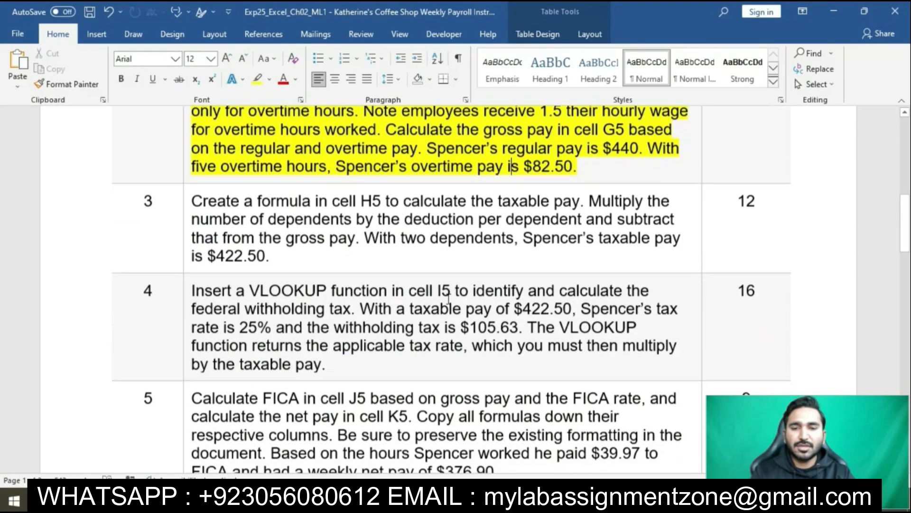
{"action": "left_click", "coordinate": [186, 205]}
{"action": "left_click", "coordinate": [244, 187]}
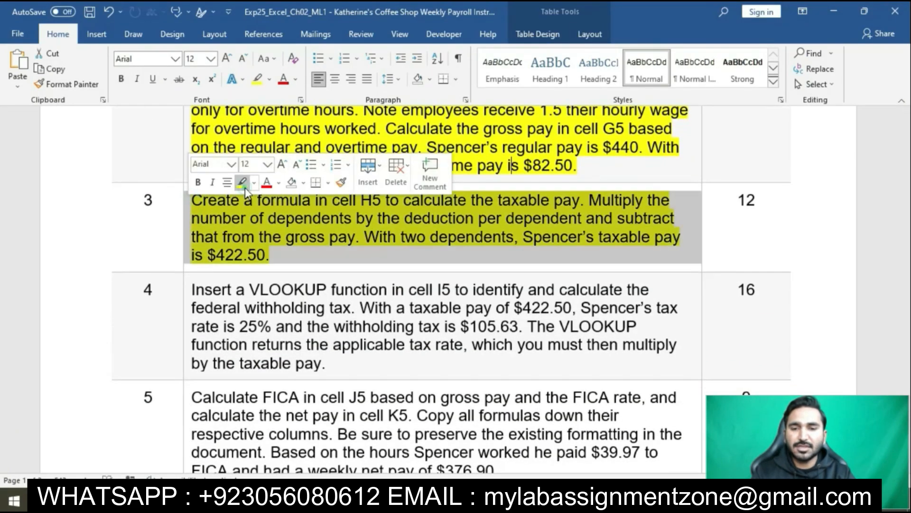
{"action": "left_click", "coordinate": [334, 255]}
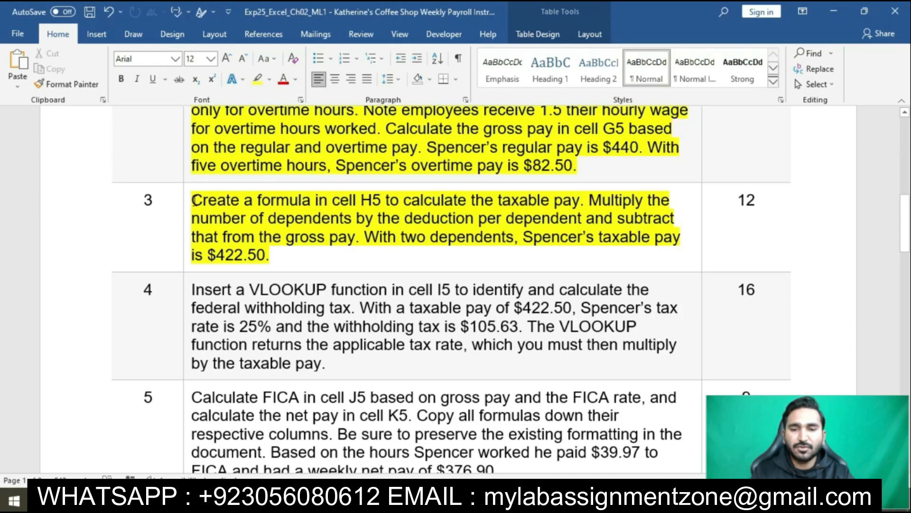
{"action": "left_click_drag", "start_coordinate": [193, 200], "coordinate": [459, 208]}
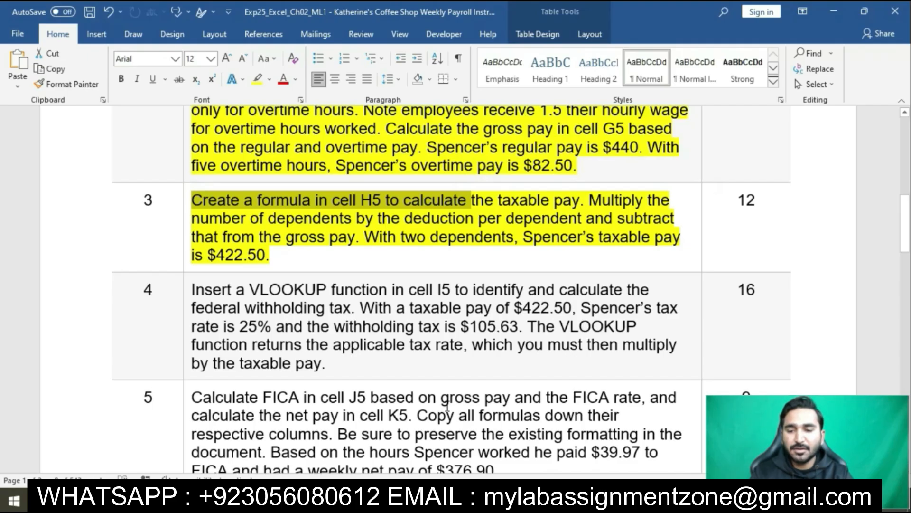
Step: Switch to the Excel payroll workbook and enter =G5-B5*$B$27 in cell H5 for the taxable pay
{"action": "key", "text": "alt+Tab"}
{"action": "left_click", "coordinate": [454, 228]}
{"action": "type", "text": "="}
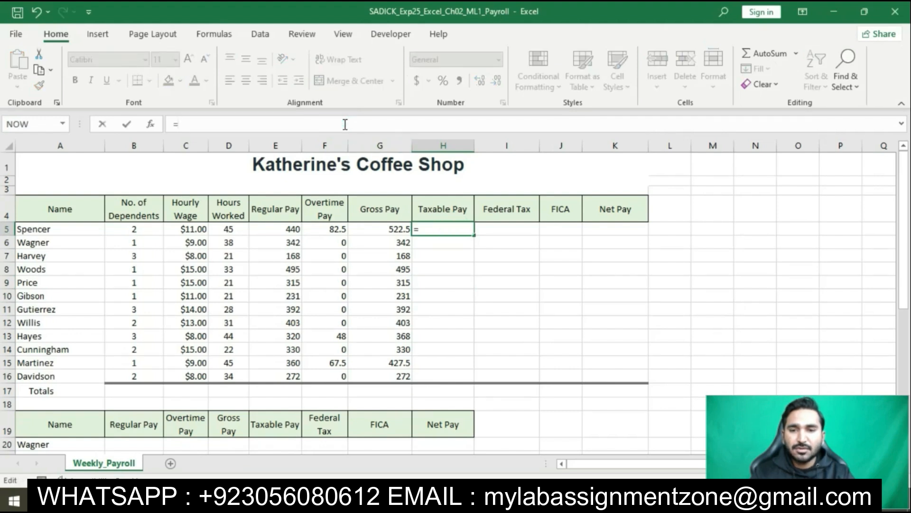
{"action": "type", "text": "G5"}
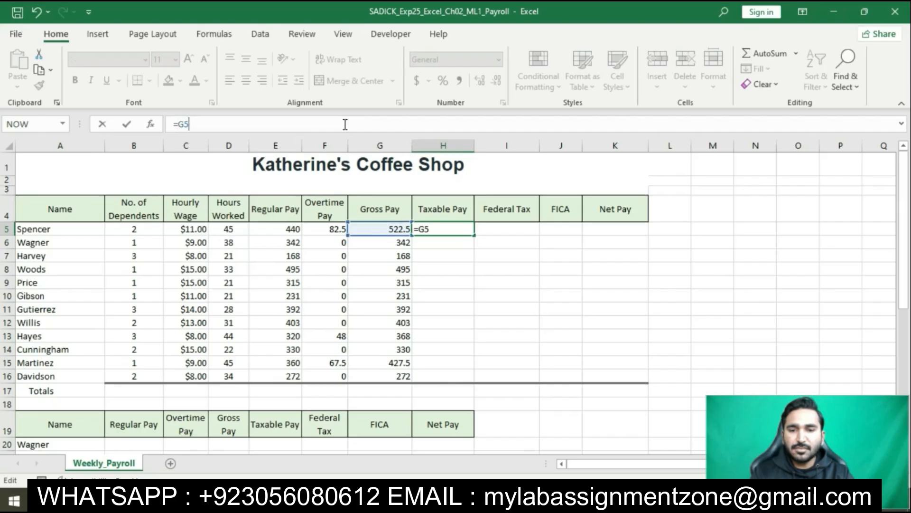
{"action": "type", "text": "-B5"}
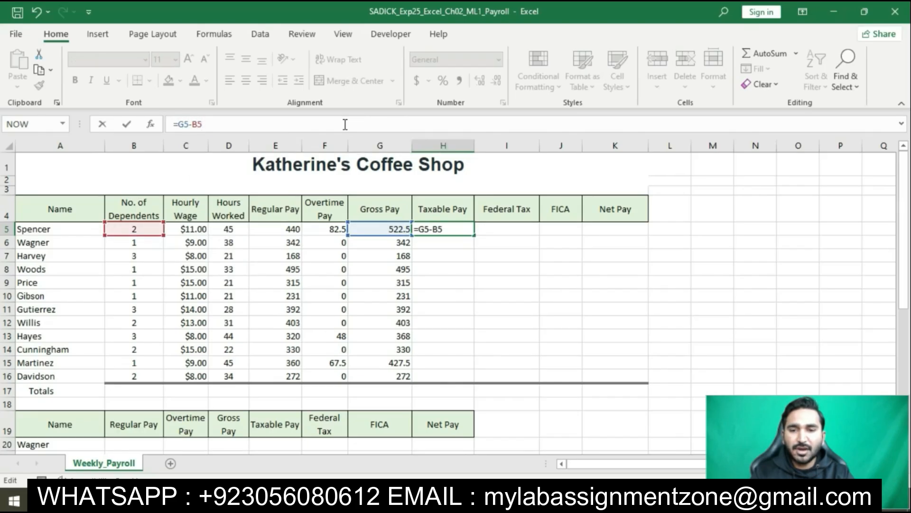
{"action": "type", "text": "*$B"}
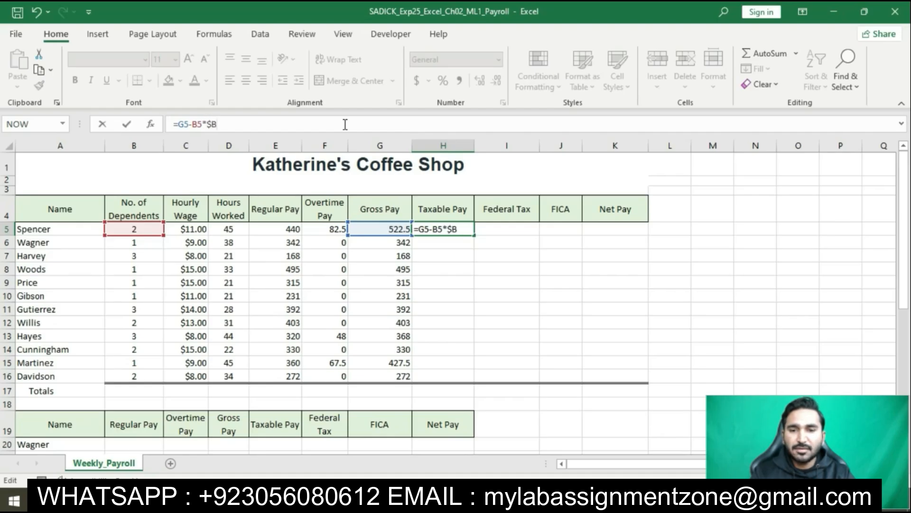
{"action": "type", "text": "$27"}
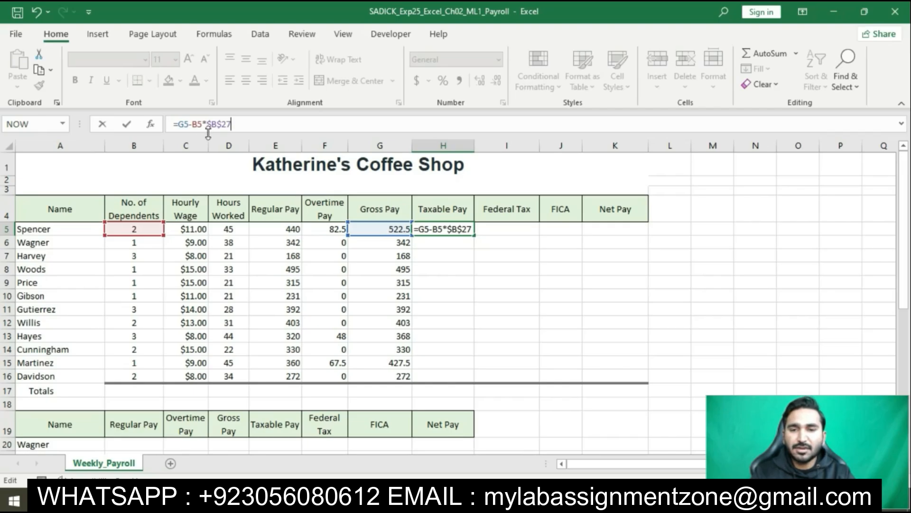
{"action": "key", "text": "Return"}
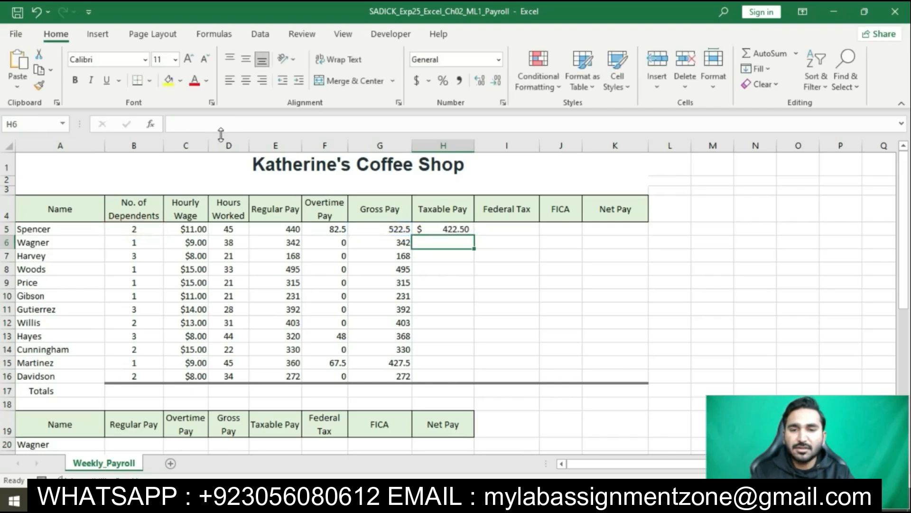
Step: Copy the taxable pay formula from H5 down through H16, using Fill Without Formatting
{"action": "left_click", "coordinate": [434, 230]}
{"action": "left_click_drag", "start_coordinate": [477, 237], "coordinate": [450, 378]}
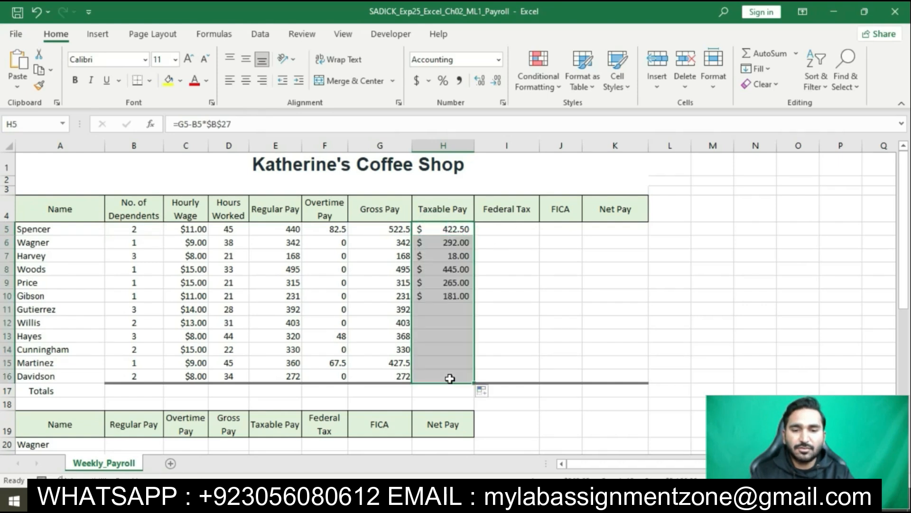
{"action": "left_click", "coordinate": [492, 394]}
{"action": "left_click", "coordinate": [486, 443]}
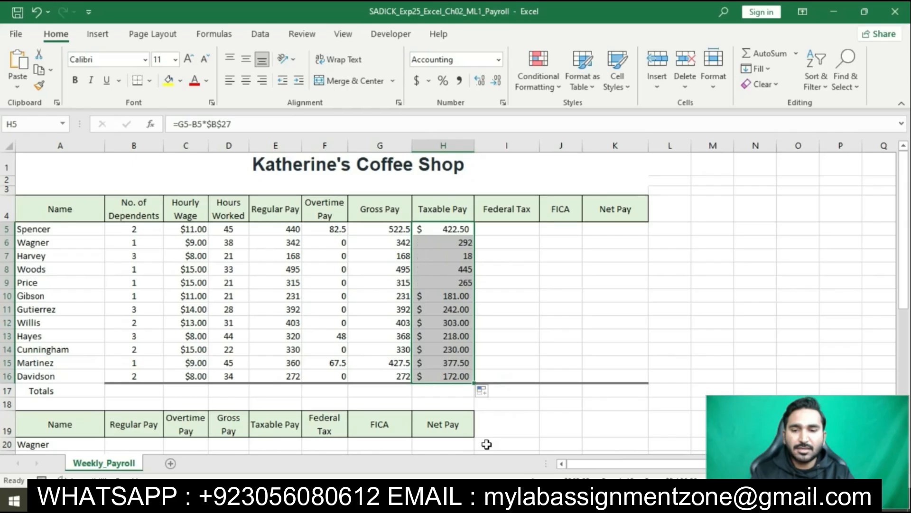
{"action": "left_click", "coordinate": [498, 288]}
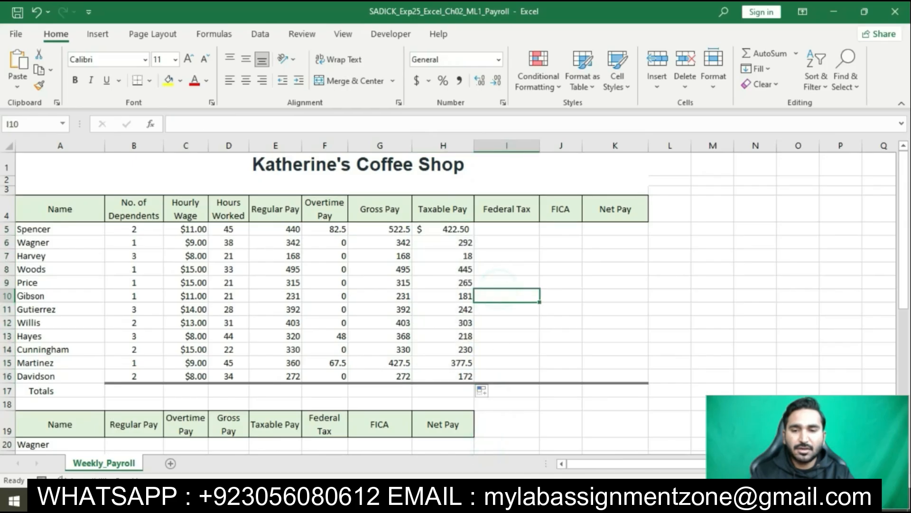
Step: Switch to the Word instructions and highlight the step 4 instruction about the VLOOKUP for federal withholding tax in yellow
{"action": "key", "text": "alt+Tab"}
{"action": "left_click", "coordinate": [473, 255]}
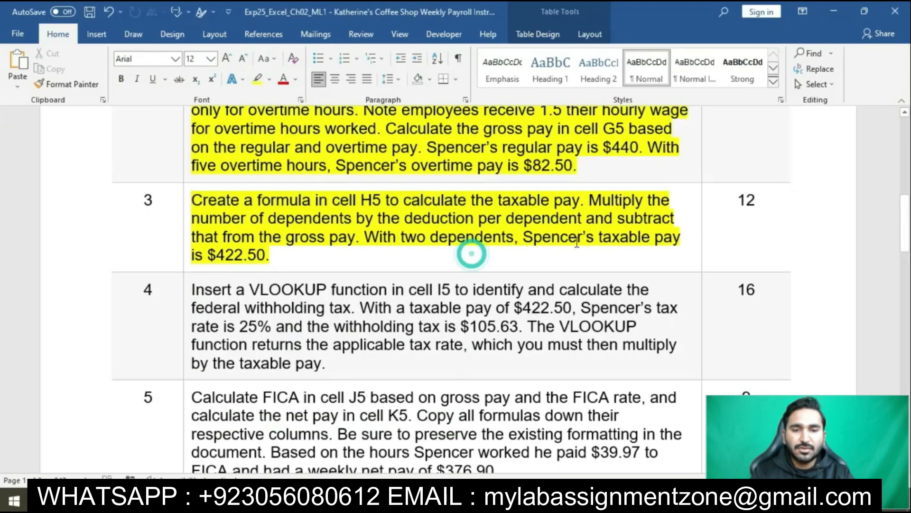
{"action": "scroll", "coordinate": [472, 252], "scroll_direction": "down", "scroll_amount": 2}
{"action": "left_click", "coordinate": [188, 197]}
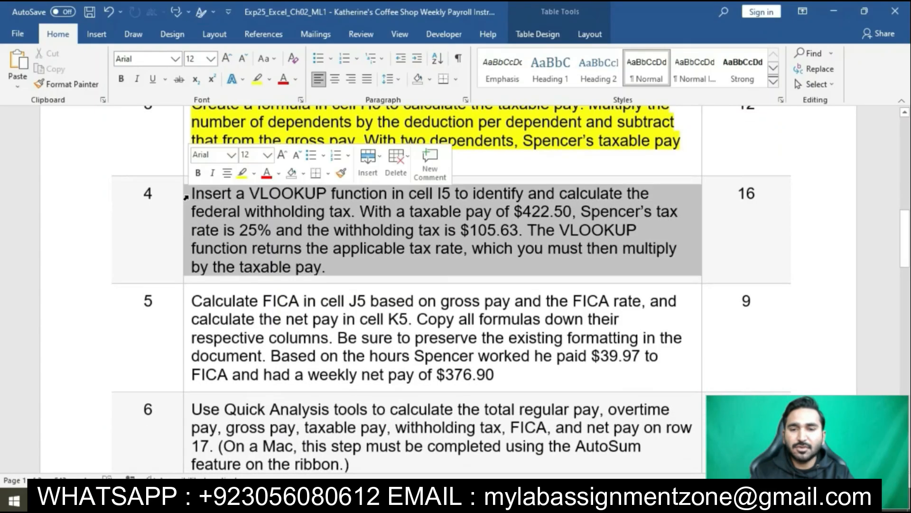
{"action": "left_click", "coordinate": [242, 173]}
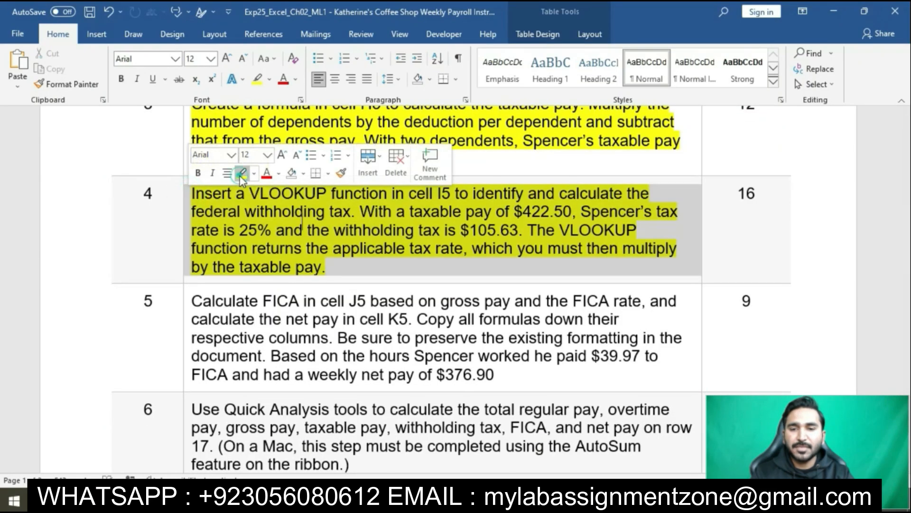
{"action": "left_click", "coordinate": [277, 229]}
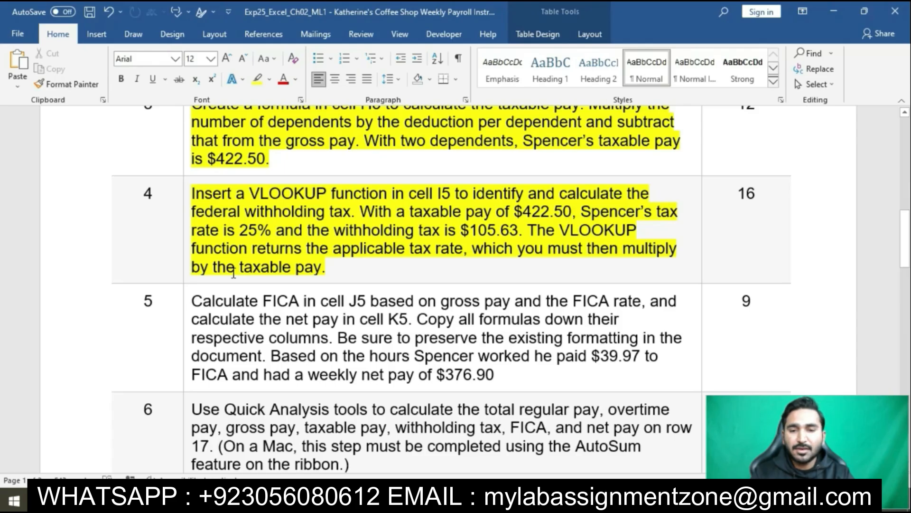
{"action": "left_click", "coordinate": [276, 230]}
Step: Switch to the Excel payroll workbook and enter =VLOOKUP(H5,$D$23:$E$27,2,TRUE)*H5 in cell I5 for the federal tax
{"action": "key", "text": "alt+Tab"}
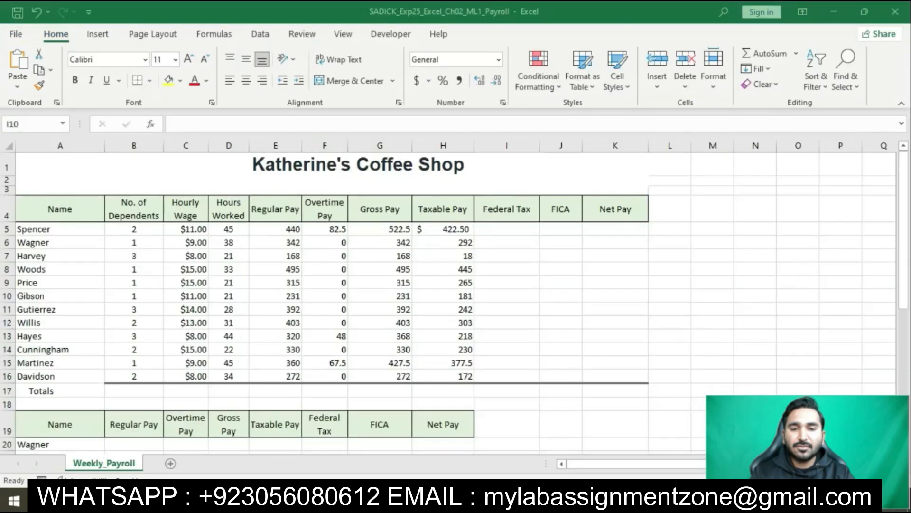
{"action": "left_click", "coordinate": [511, 231]}
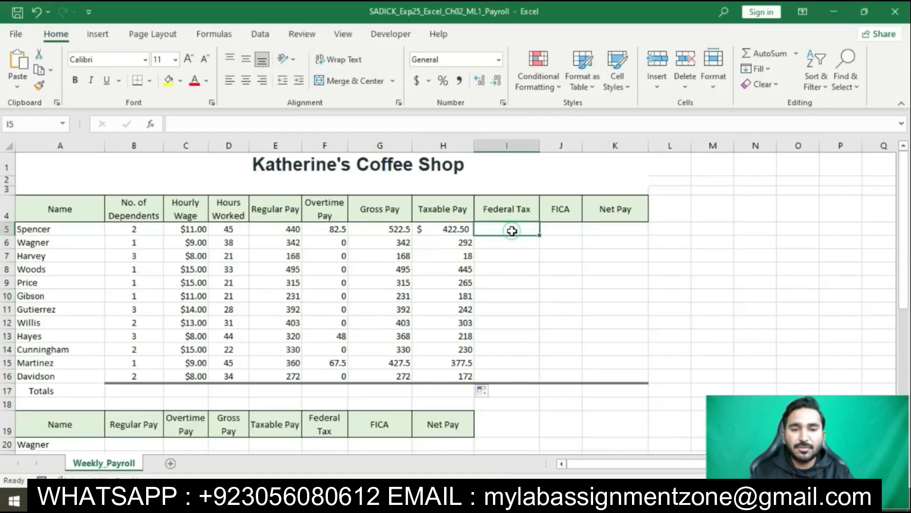
{"action": "left_click", "coordinate": [383, 123]}
{"action": "type", "text": "="}
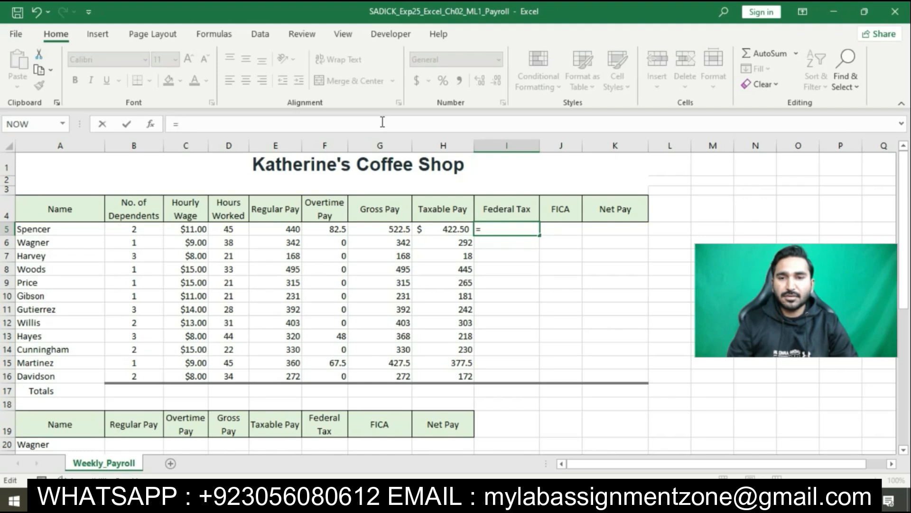
{"action": "left_click", "coordinate": [453, 499]}
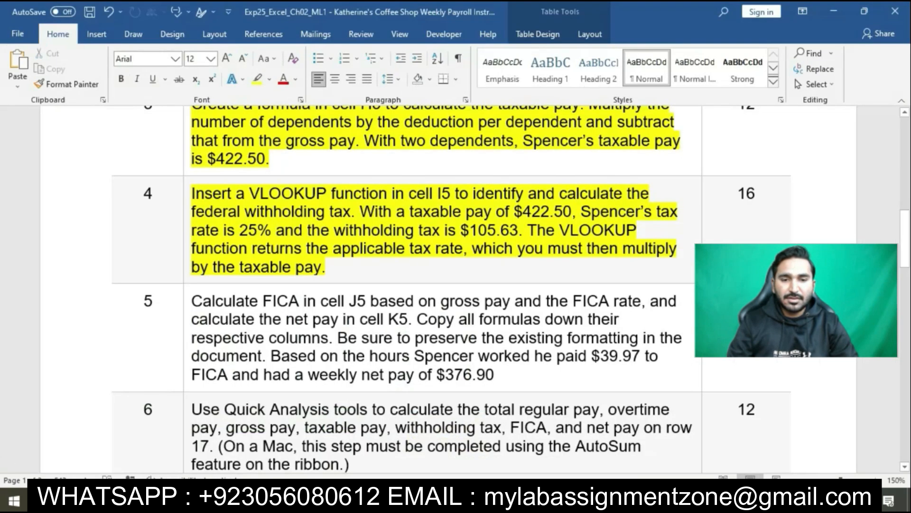
{"action": "left_click", "coordinate": [453, 500]}
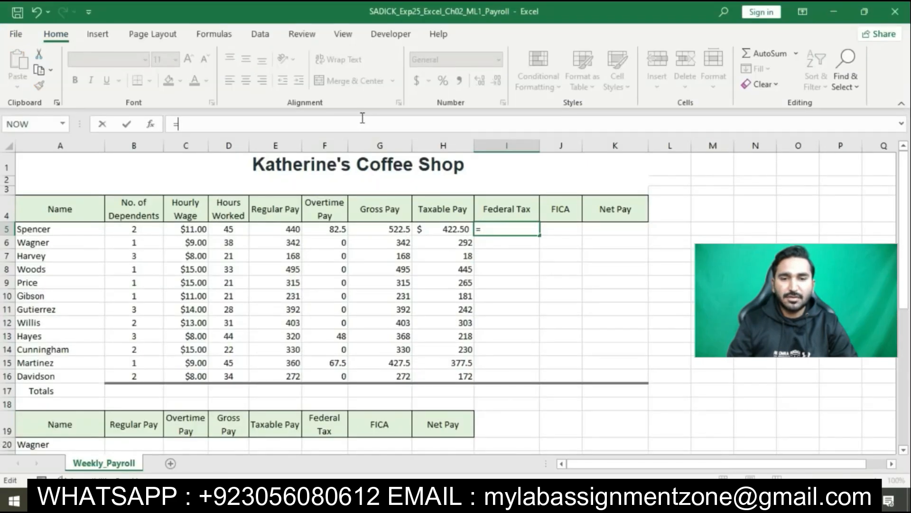
{"action": "type", "text": "VLOOKUP"}
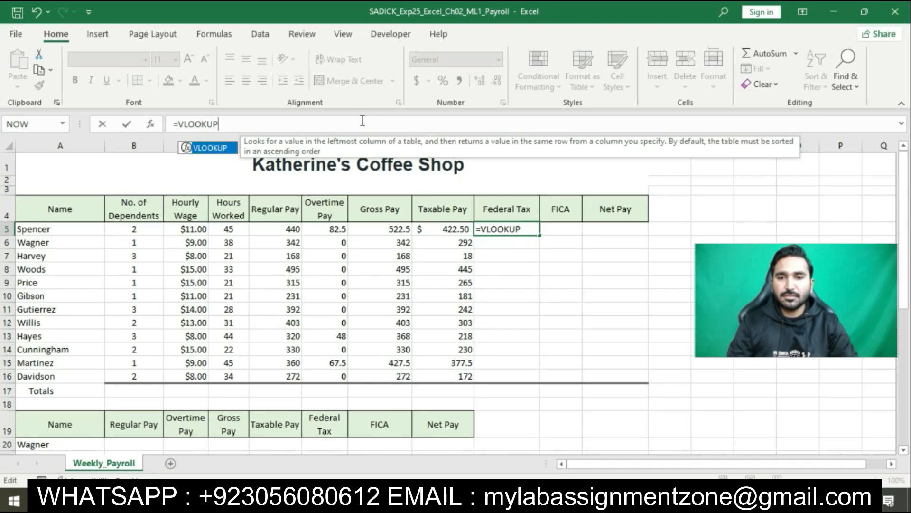
{"action": "type", "text": "("}
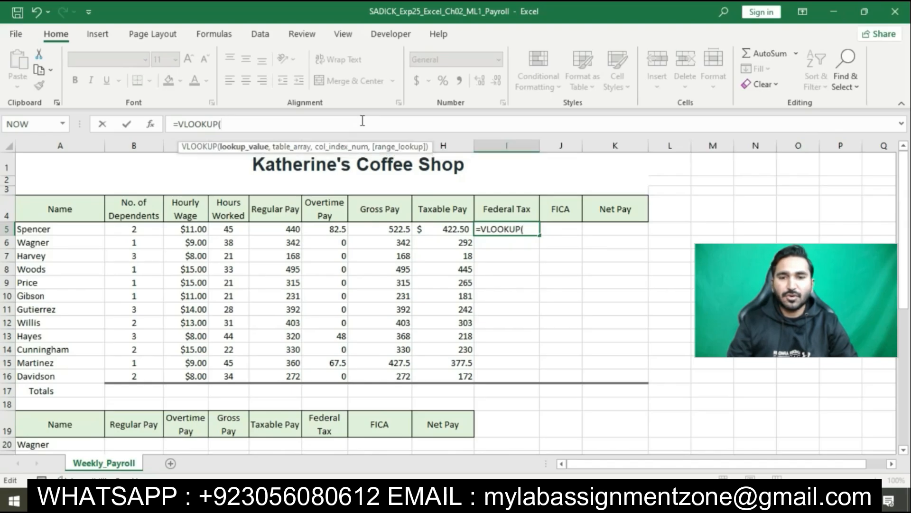
{"action": "type", "text": "H5,$"}
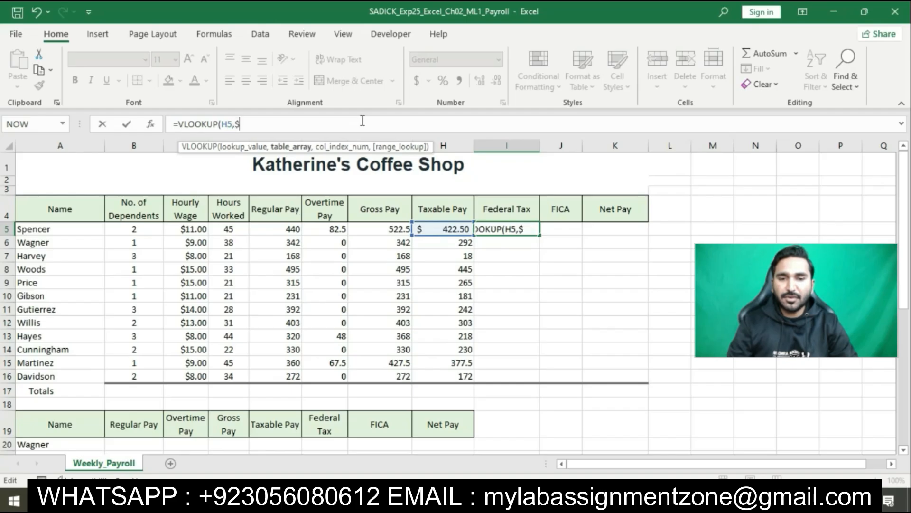
{"action": "type", "text": "D$"}
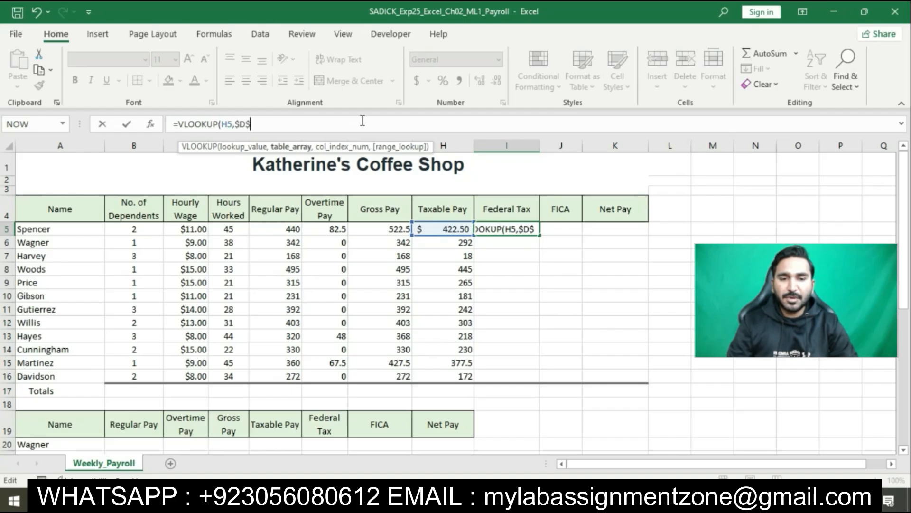
{"action": "type", "text": "23"}
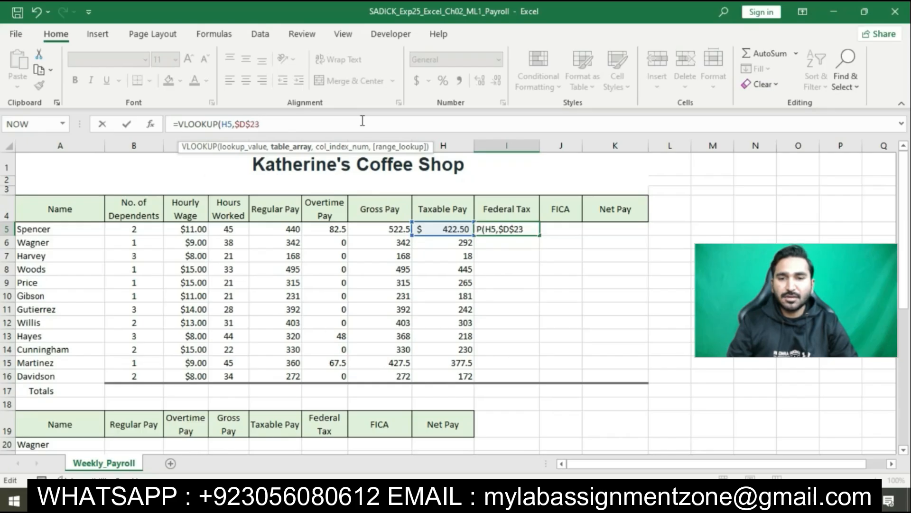
{"action": "left_click", "coordinate": [269, 132]}
{"action": "type", "text": ":$"}
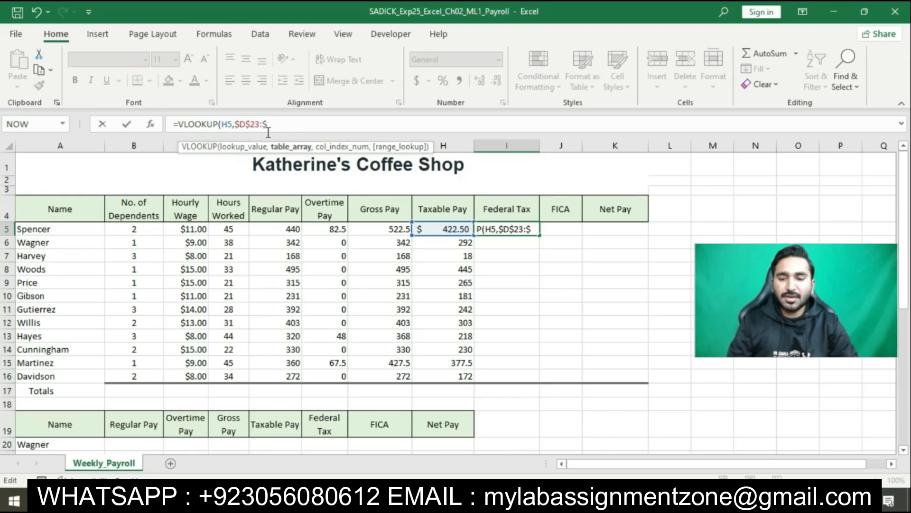
{"action": "type", "text": "E$"}
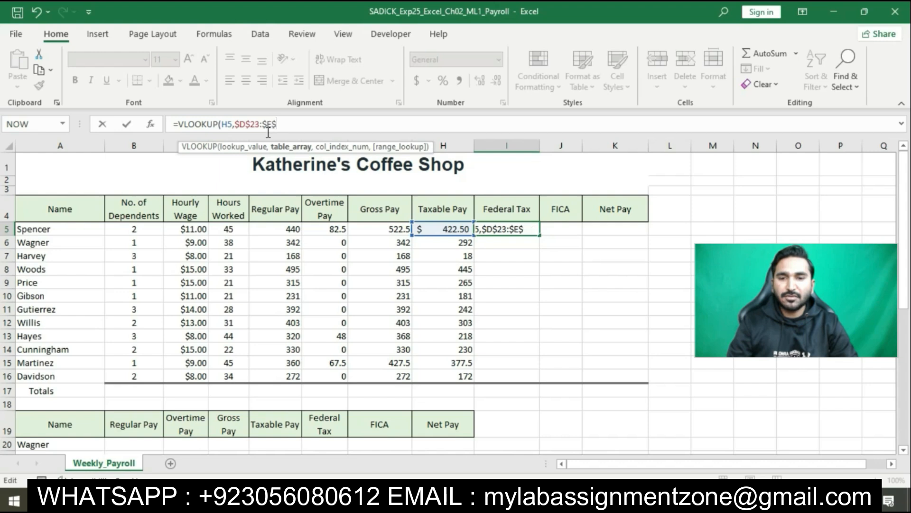
{"action": "type", "text": "27"}
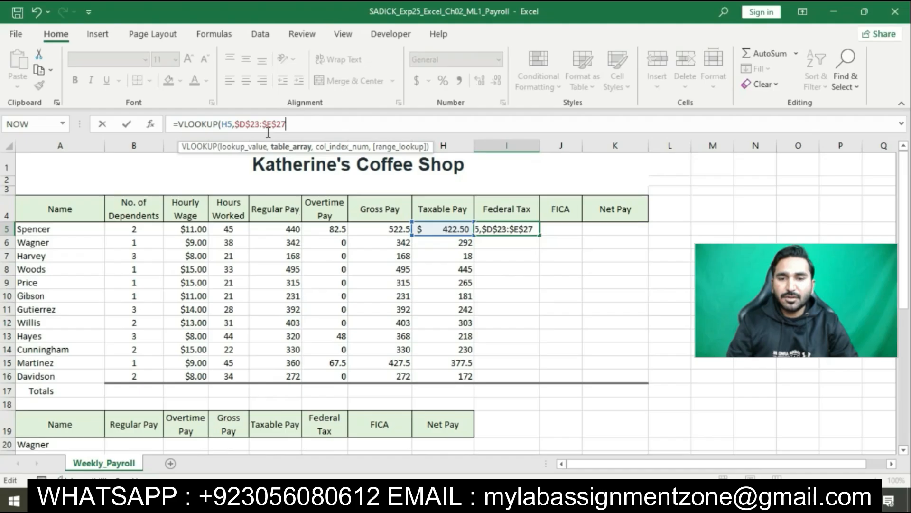
{"action": "type", "text": ",2"}
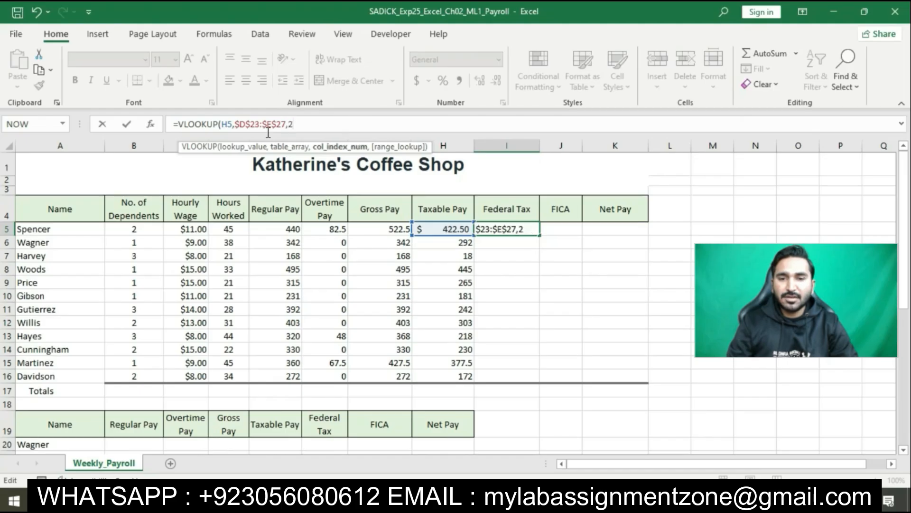
{"action": "type", "text": ",T"}
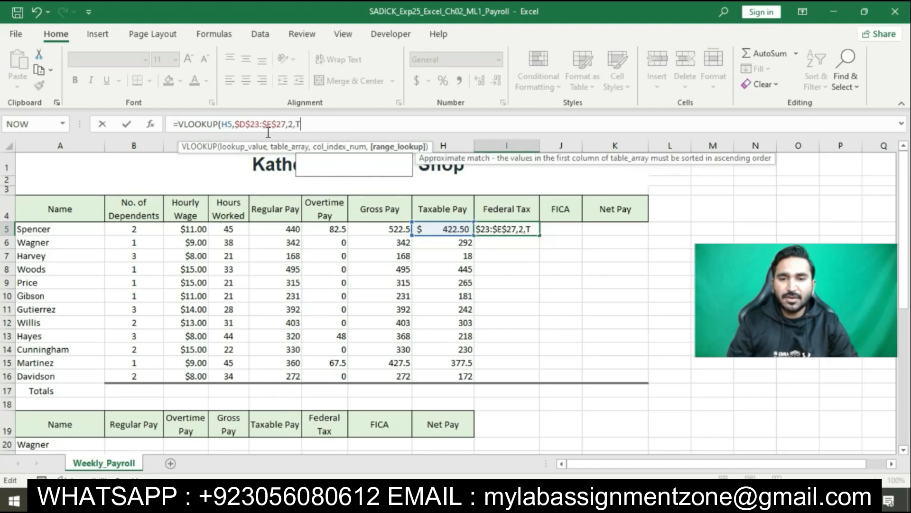
{"action": "type", "text": "RUE)*"}
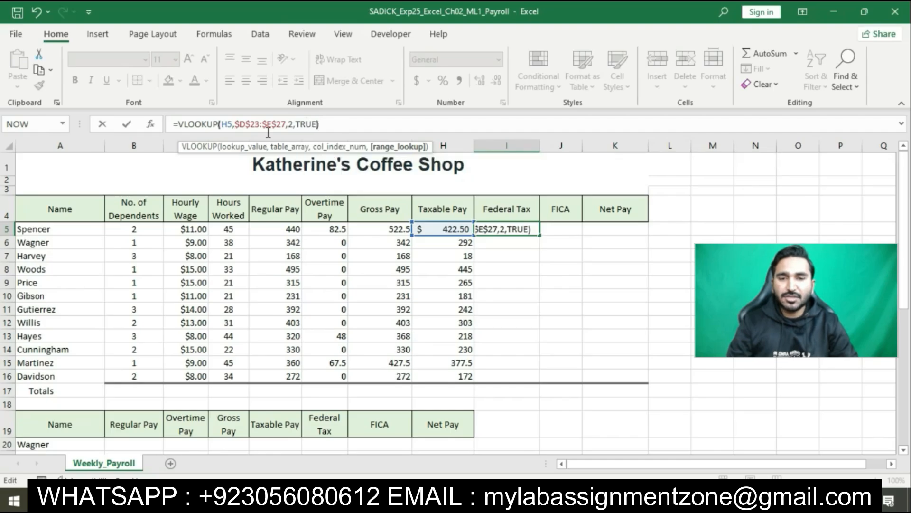
{"action": "type", "text": "H5"}
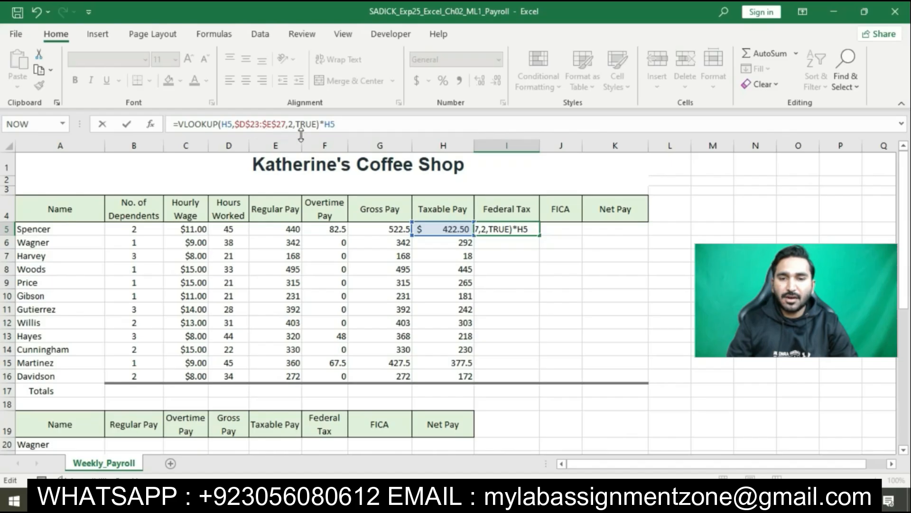
{"action": "key", "text": "Return"}
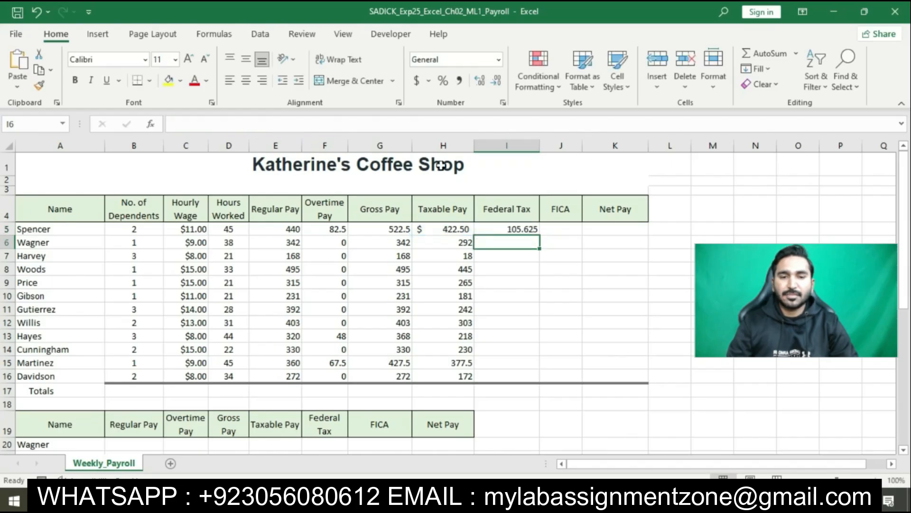
Step: Copy the federal tax formula from I5 down through I16, using Fill Without Formatting
{"action": "left_click", "coordinate": [499, 227]}
{"action": "left_click_drag", "start_coordinate": [544, 237], "coordinate": [533, 375]}
{"action": "left_click", "coordinate": [548, 392]}
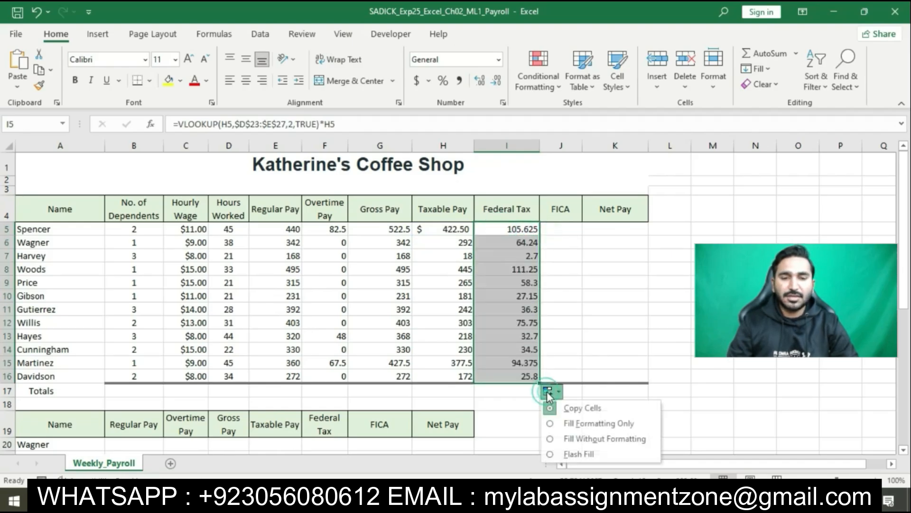
{"action": "left_click", "coordinate": [551, 438]}
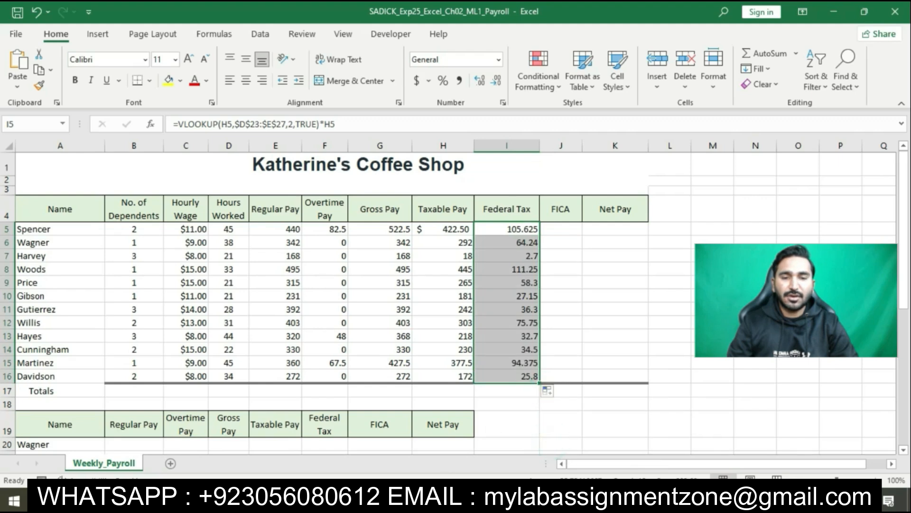
Step: Switch to the Word instructions and highlight the step 5 instruction about FICA and net pay in yellow
{"action": "key", "text": "alt+Tab"}
{"action": "scroll", "coordinate": [489, 239], "scroll_direction": "down", "scroll_amount": 5}
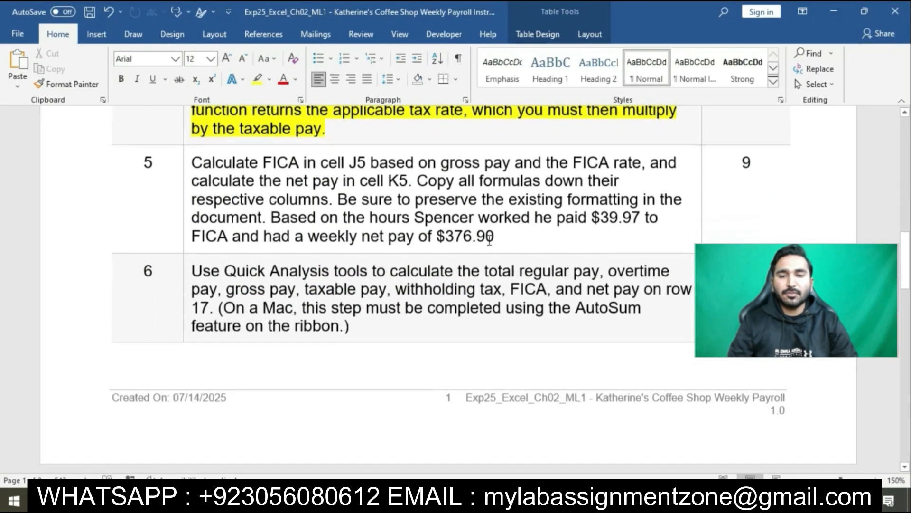
{"action": "left_click", "coordinate": [189, 158]}
{"action": "left_click", "coordinate": [243, 135]}
{"action": "left_click", "coordinate": [242, 138]}
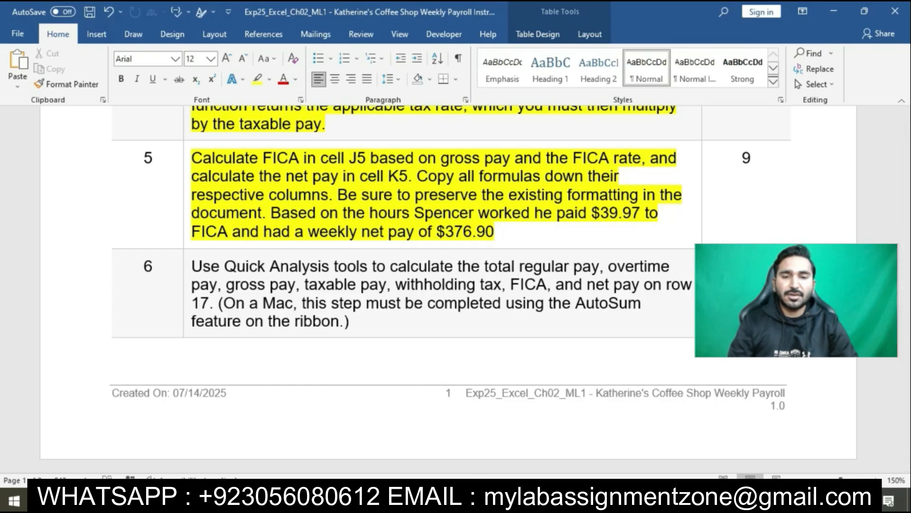
Step: Switch to the Excel payroll workbook and enter =G5*$B$26 in cell J5 for the FICA amount
{"action": "key", "text": "alt+Tab"}
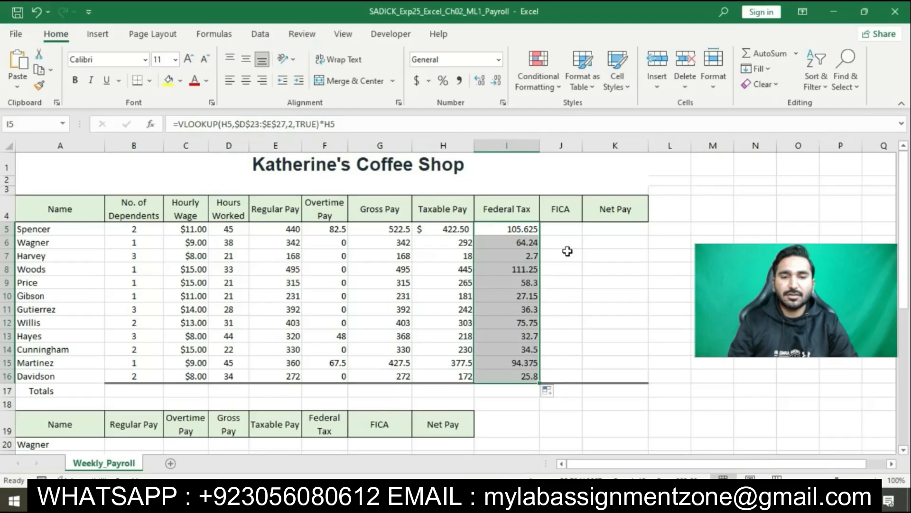
{"action": "left_click", "coordinate": [561, 230]}
{"action": "left_click", "coordinate": [439, 124]}
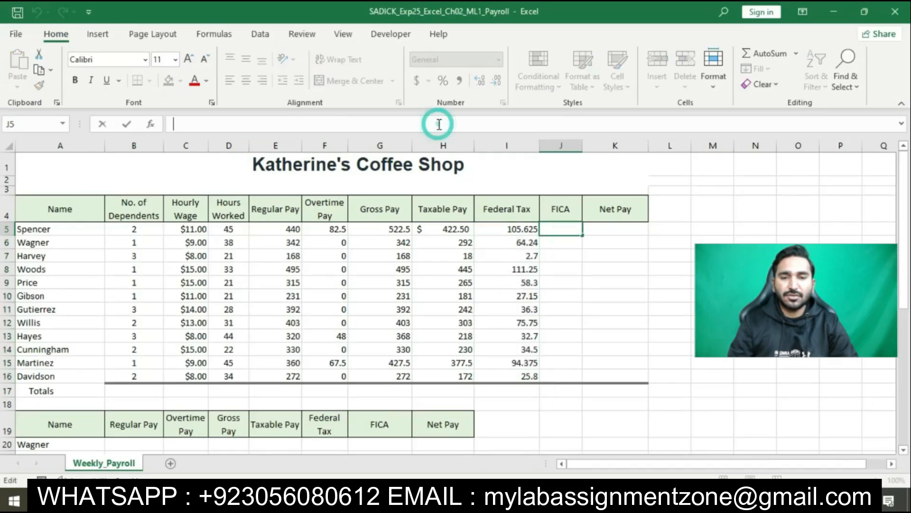
{"action": "type", "text": "=G5"}
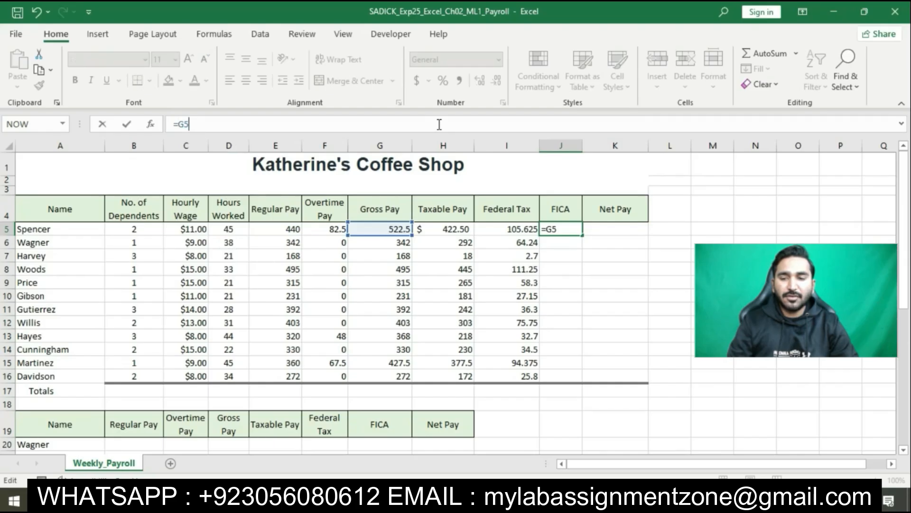
{"action": "type", "text": "*"}
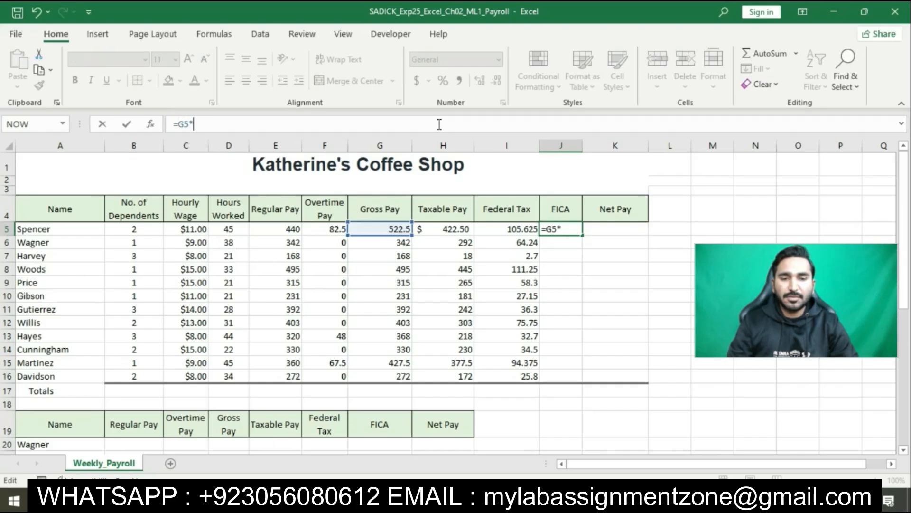
{"action": "type", "text": "$B"}
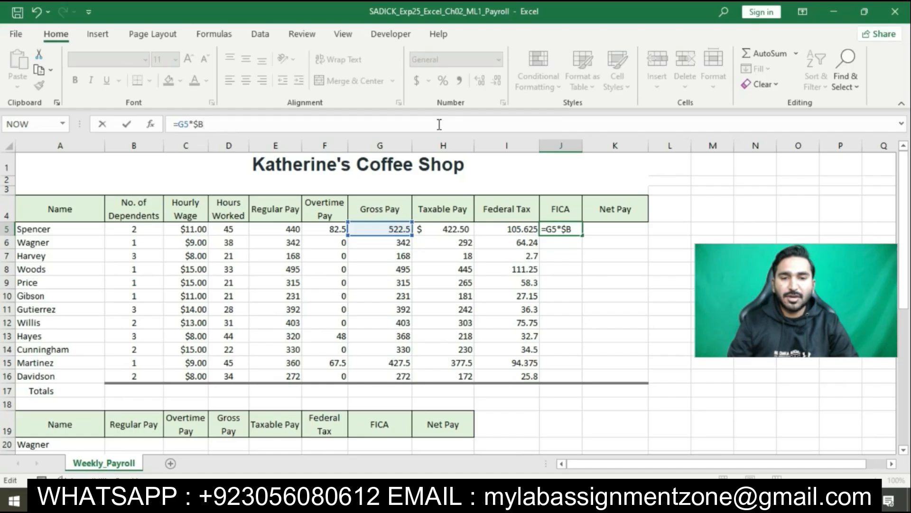
{"action": "type", "text": "$"}
{"action": "type", "text": "26"}
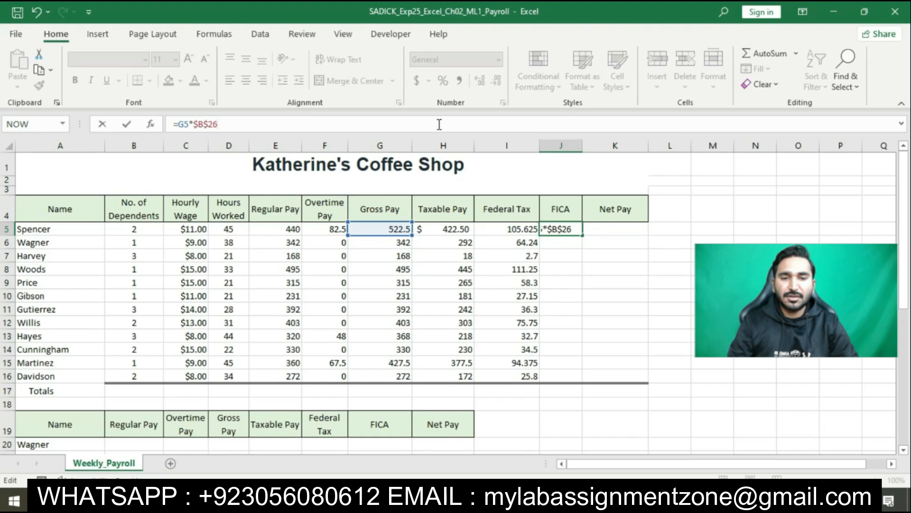
{"action": "key", "text": "Return"}
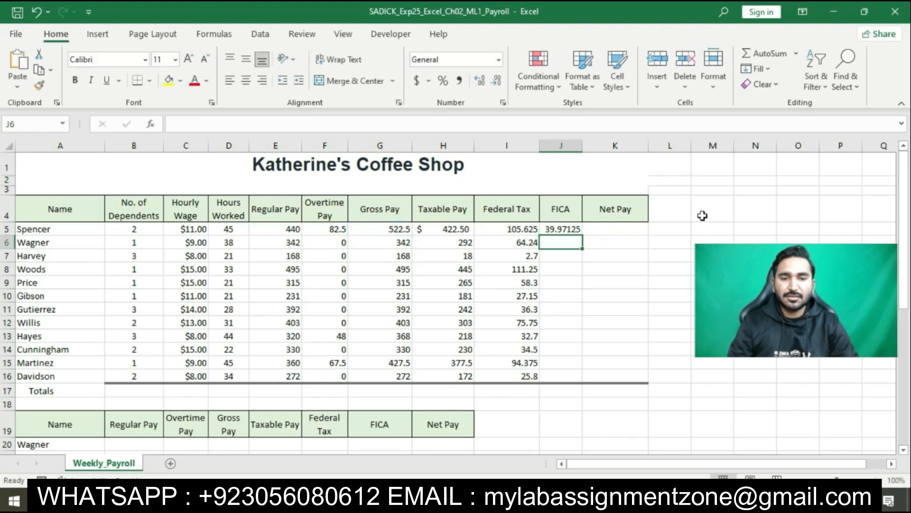
Step: Copy the FICA formula from J5 down through J16, using Fill Without Formatting, and deselect the filled range
{"action": "left_click", "coordinate": [562, 228]}
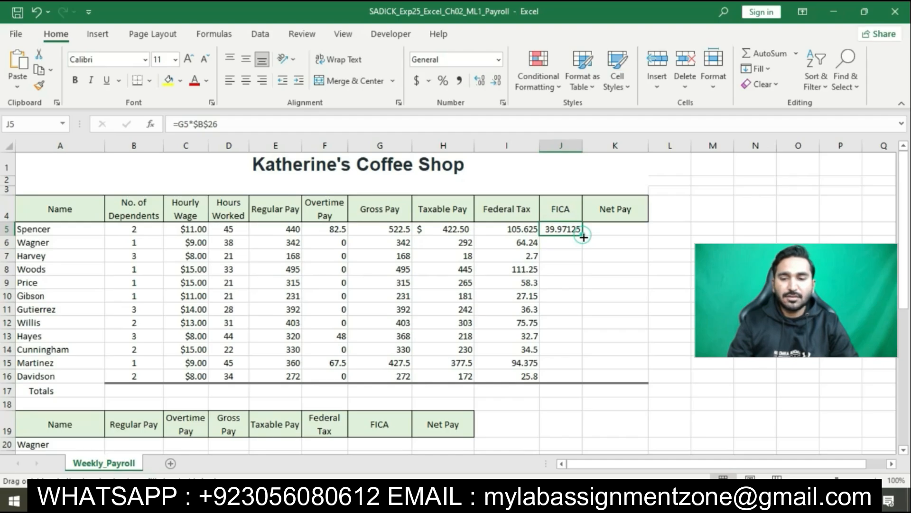
{"action": "left_click_drag", "start_coordinate": [583, 236], "coordinate": [561, 383]}
{"action": "left_click", "coordinate": [597, 398]}
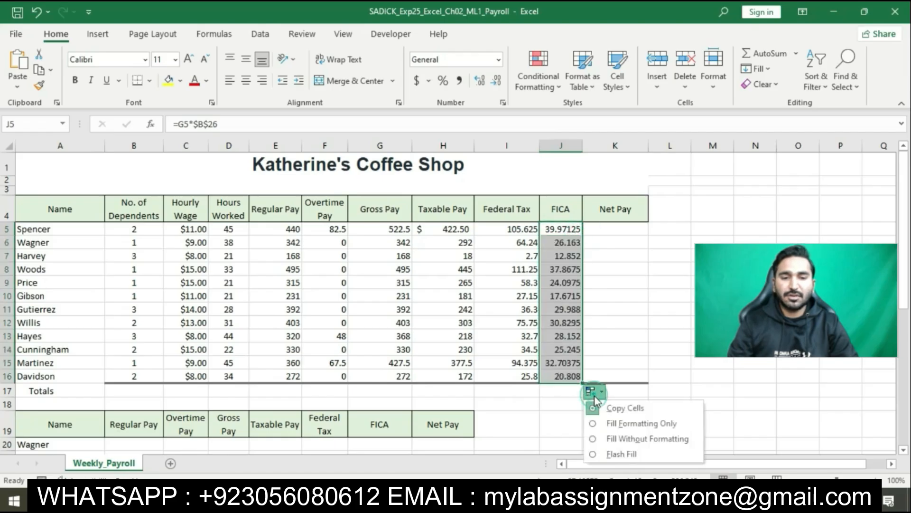
{"action": "left_click", "coordinate": [593, 438]}
{"action": "left_click", "coordinate": [612, 264]}
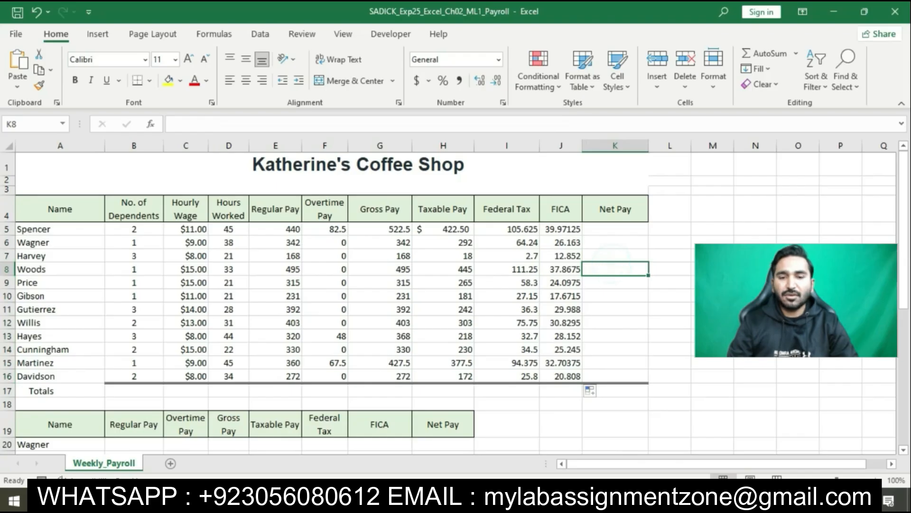
Step: Switch to the Word instructions and highlight the step 6 instruction about Quick Analysis totals on row 17 in yellow
{"action": "key", "text": "alt+Tab"}
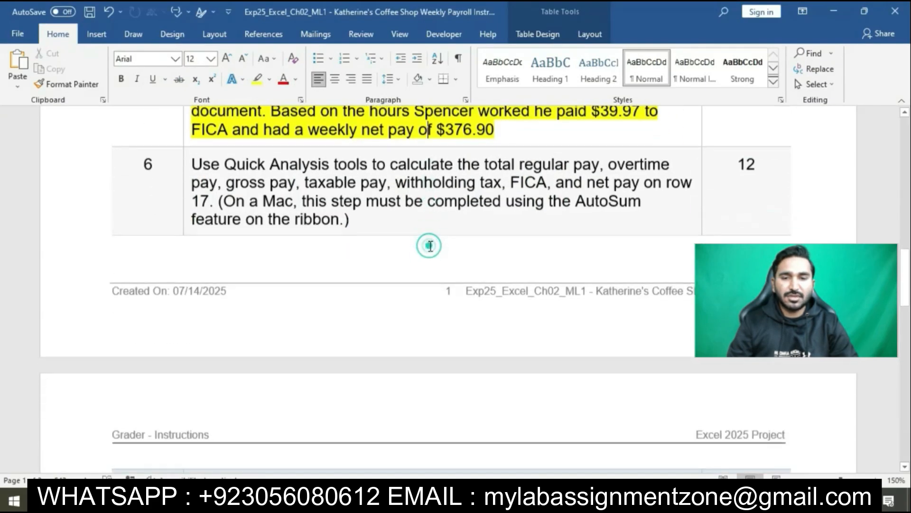
{"action": "scroll", "coordinate": [429, 249], "scroll_direction": "down", "scroll_amount": 2}
{"action": "left_click", "coordinate": [190, 153]}
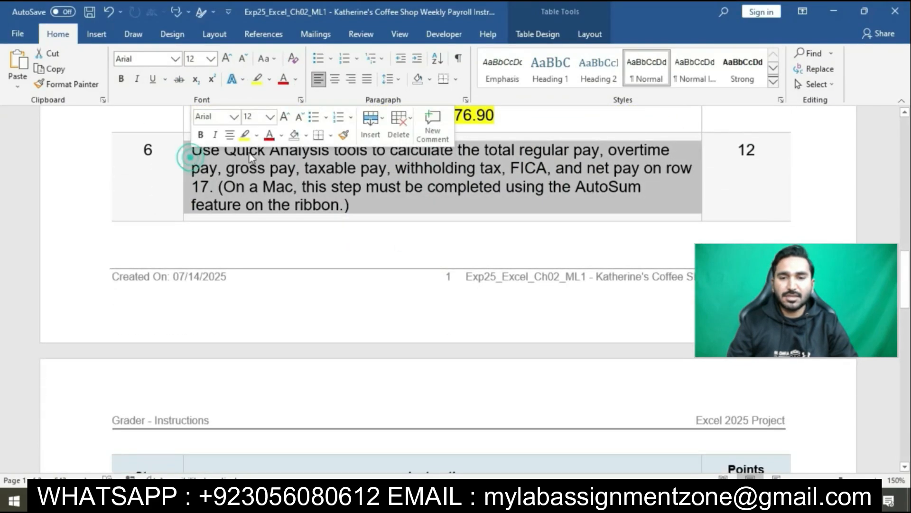
{"action": "left_click", "coordinate": [245, 135]}
{"action": "left_click", "coordinate": [293, 186]}
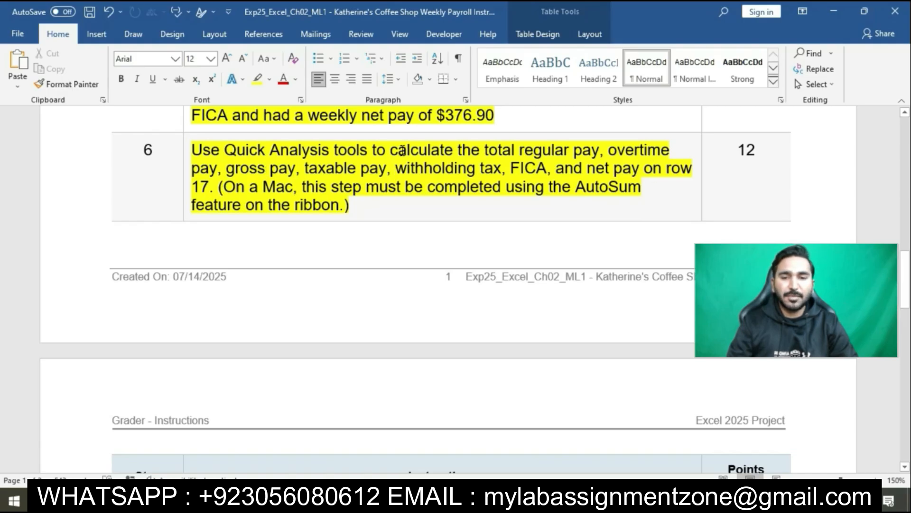
Step: Switch to the Excel payroll workbook and total the regular pay in cell E17 with AutoSum
{"action": "left_click", "coordinate": [467, 499]}
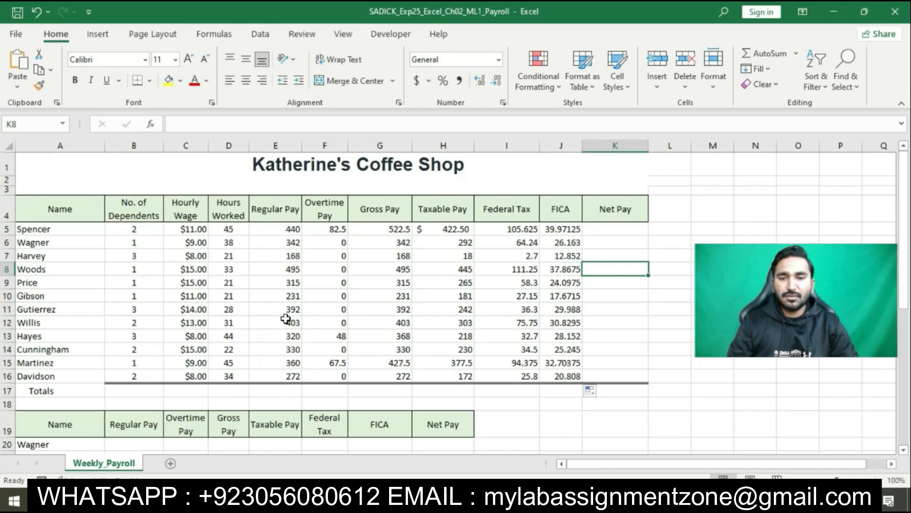
{"action": "left_click", "coordinate": [284, 389]}
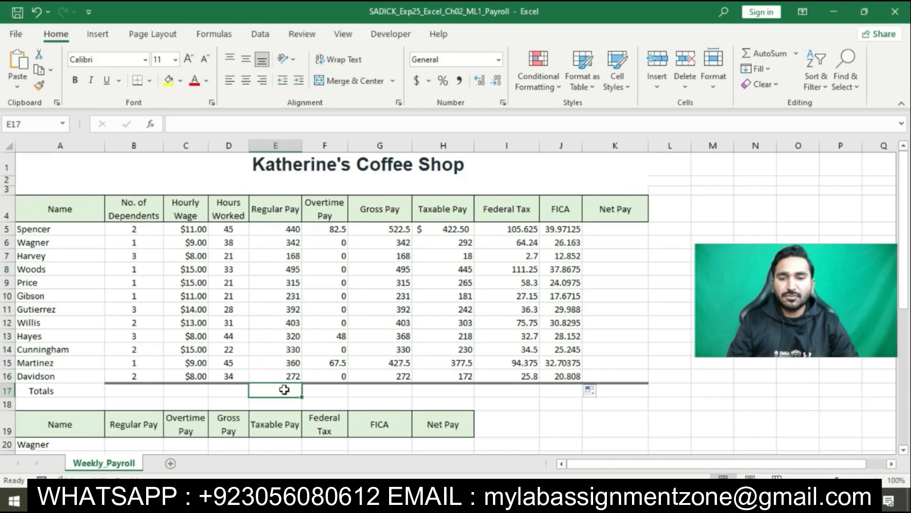
{"action": "left_click", "coordinate": [765, 53]}
{"action": "key", "text": "Return"}
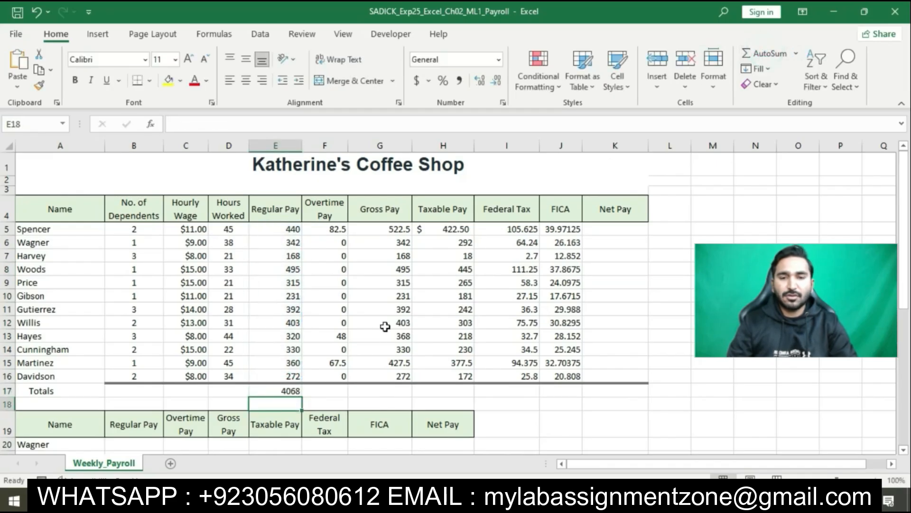
Step: Check the step 6 instruction in Word, return to the Excel workbook and total the overtime pay in cell F17 with AutoSum
{"action": "key", "text": "alt+Tab"}
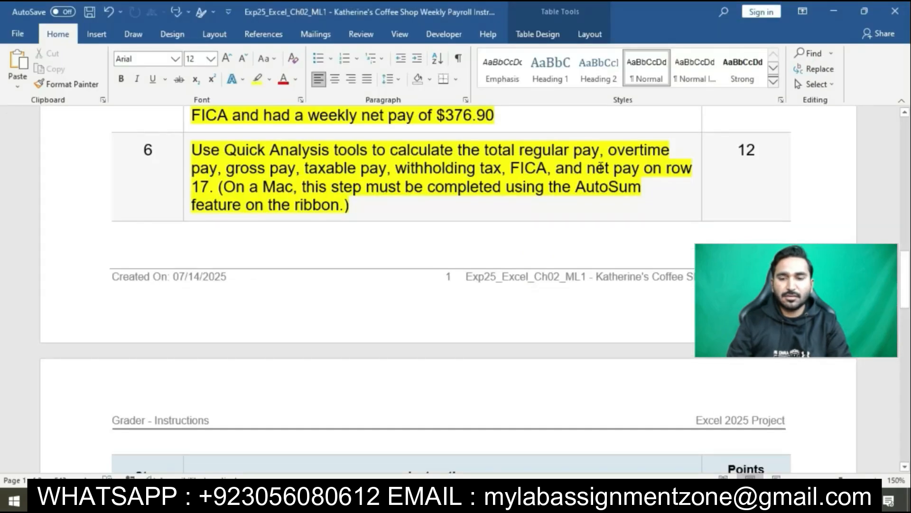
{"action": "key", "text": "alt+Tab"}
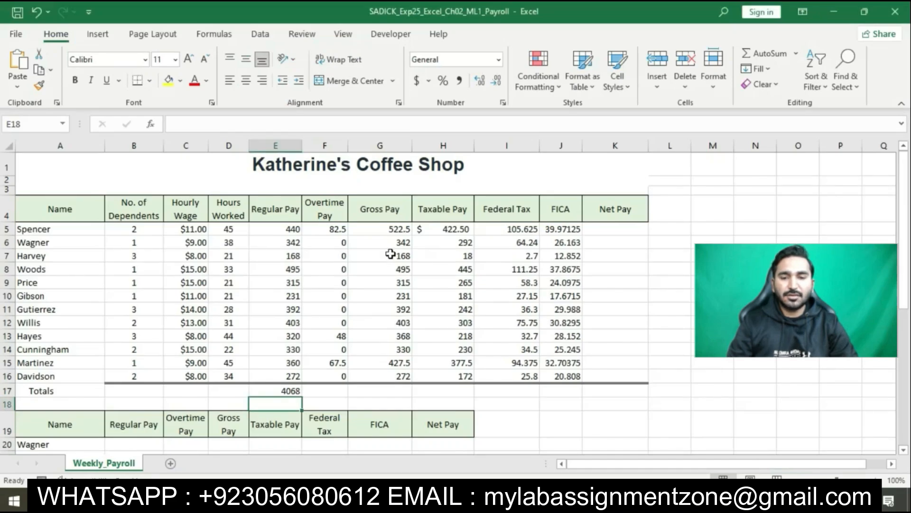
{"action": "left_click", "coordinate": [328, 391]}
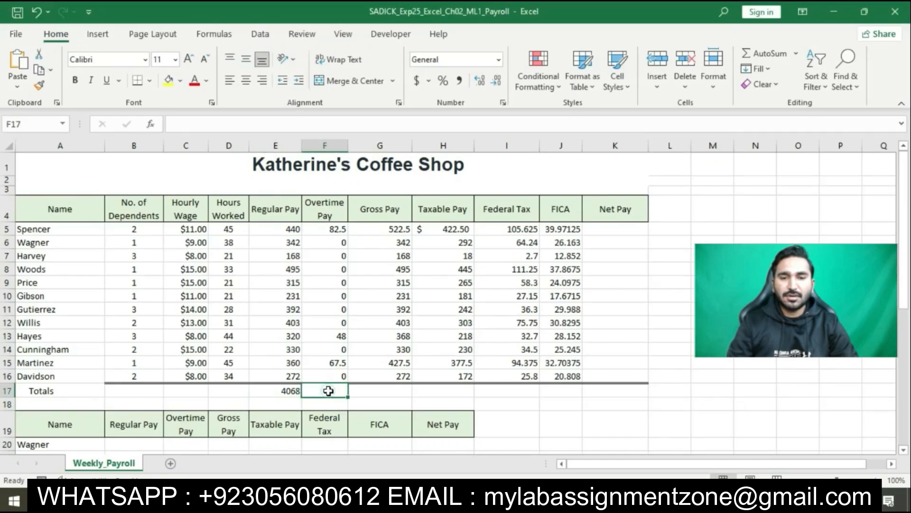
{"action": "left_click", "coordinate": [764, 54]}
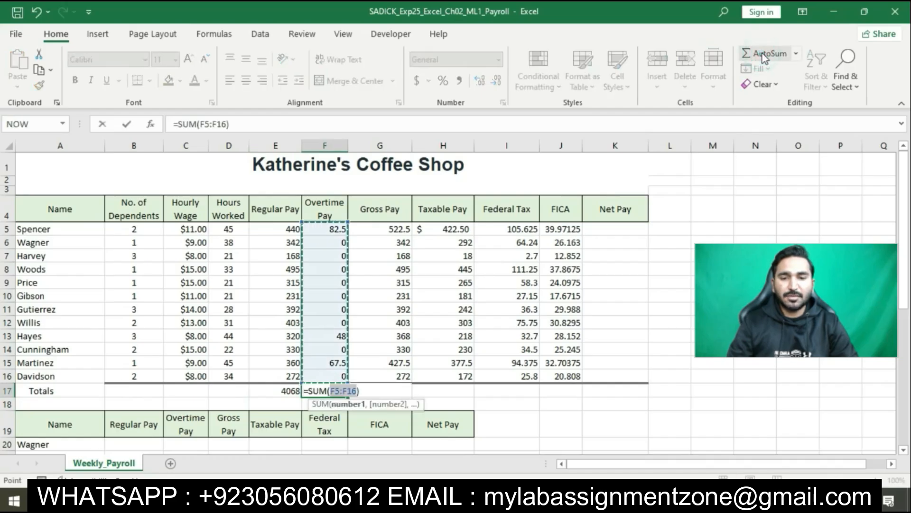
{"action": "key", "text": "Return"}
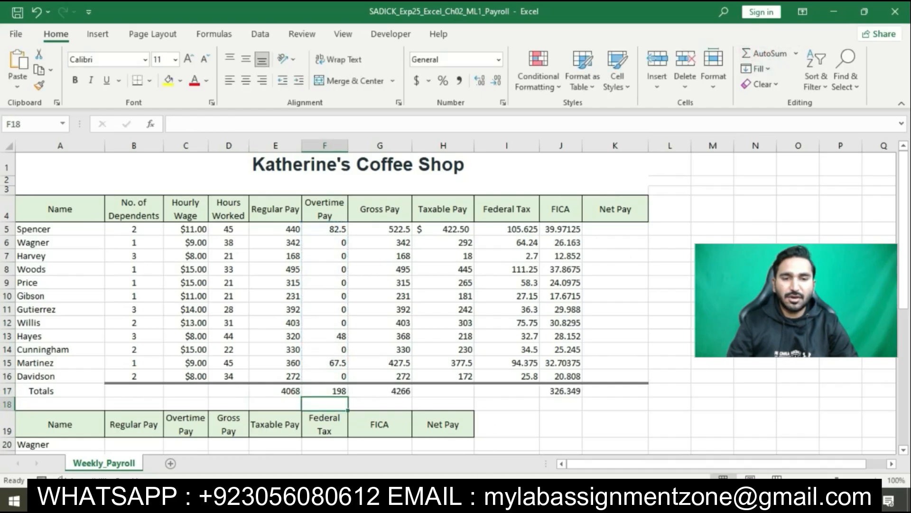
Step: Recheck the list of required totals in Word, return to Excel and total the taxable pay in cell H17 with AutoSum
{"action": "key", "text": "alt+Tab"}
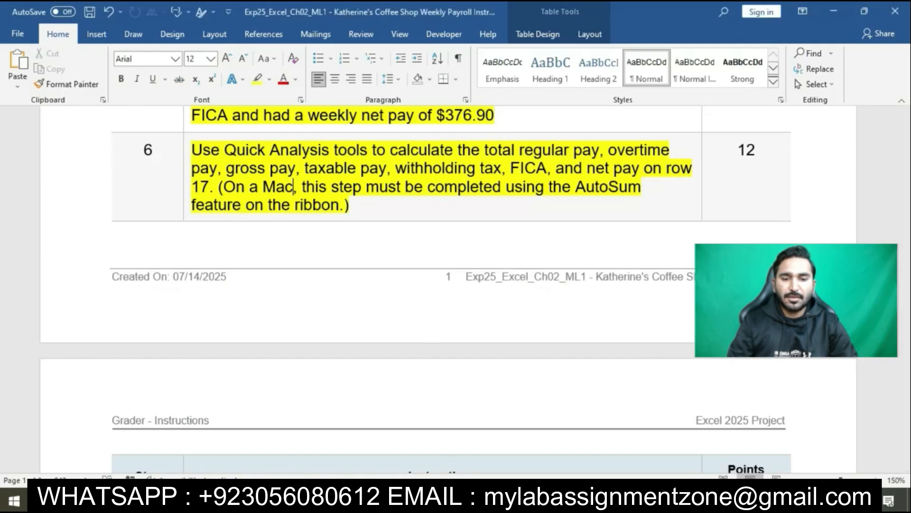
{"action": "key", "text": "alt+Tab"}
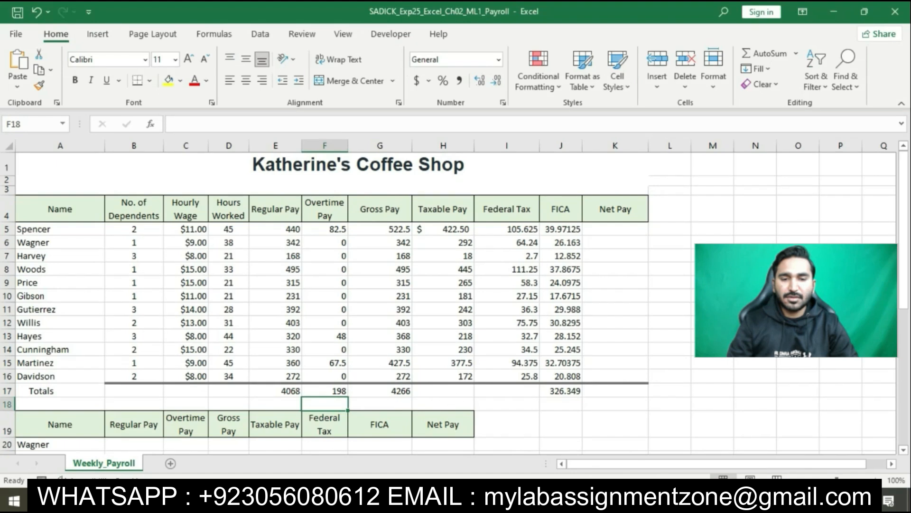
{"action": "key", "text": "alt+Tab"}
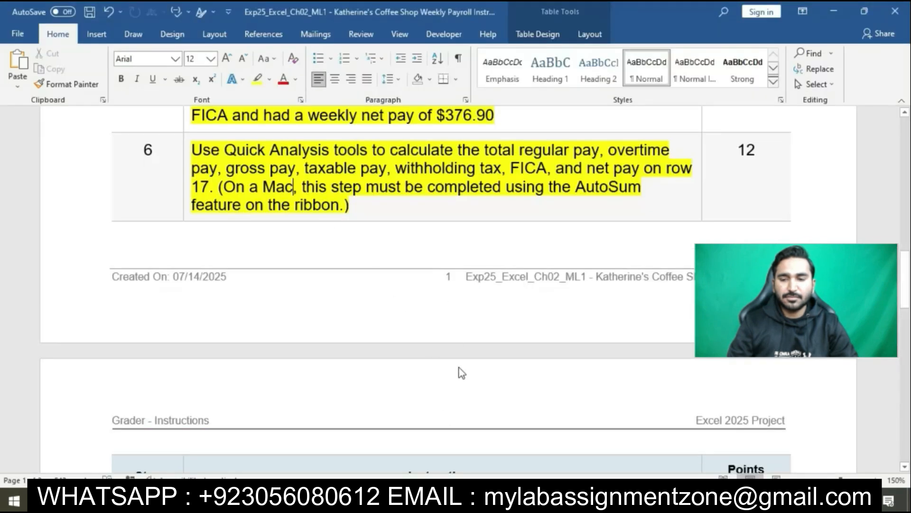
{"action": "key", "text": "alt+Tab"}
{"action": "left_click", "coordinate": [455, 387]}
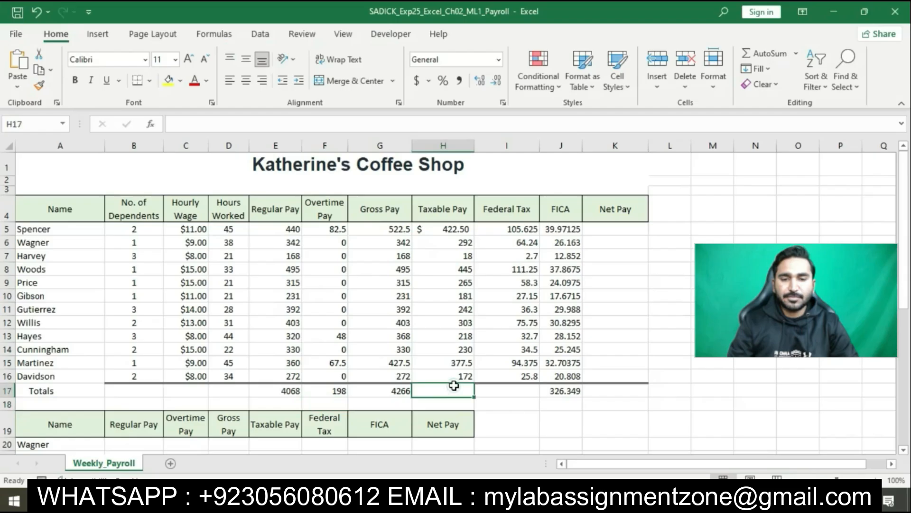
{"action": "left_click", "coordinate": [768, 54]}
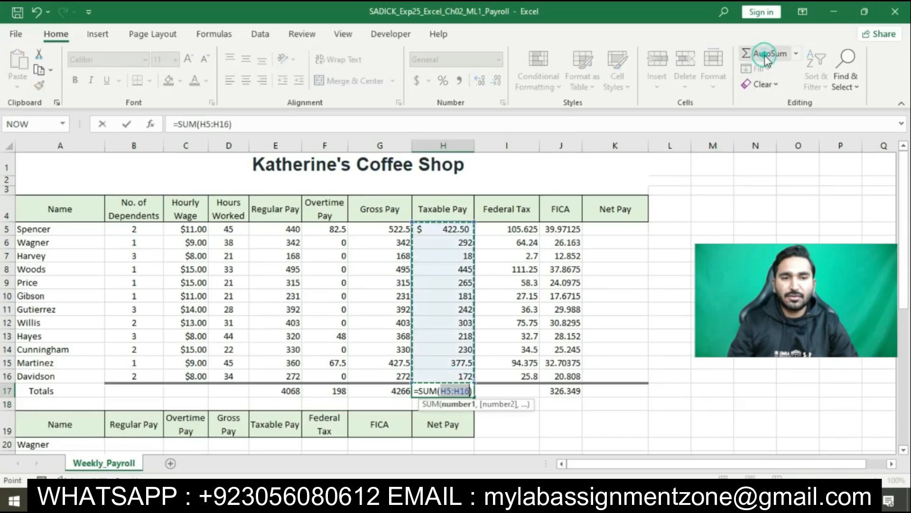
{"action": "key", "text": "Return"}
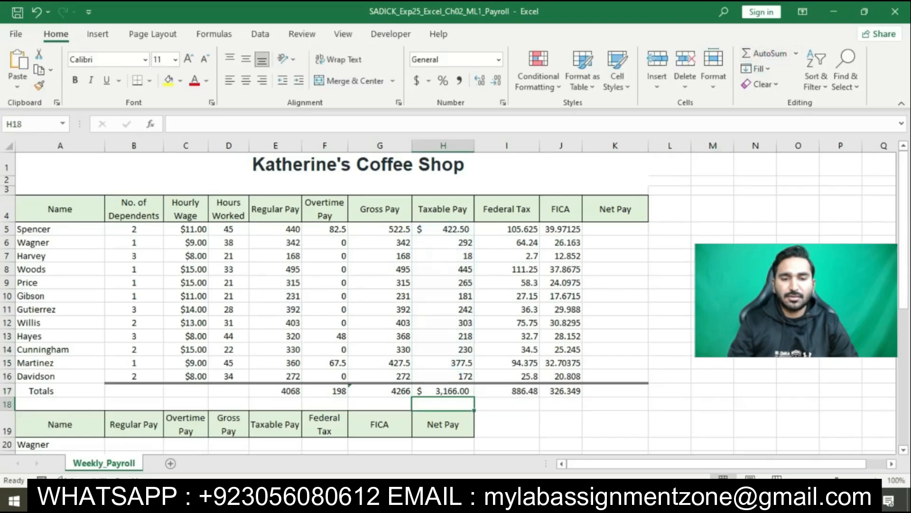
Step: Compare the payroll table's totals and empty Net Pay column with the step 5 and 6 instructions in Word
{"action": "key", "text": "alt+Tab"}
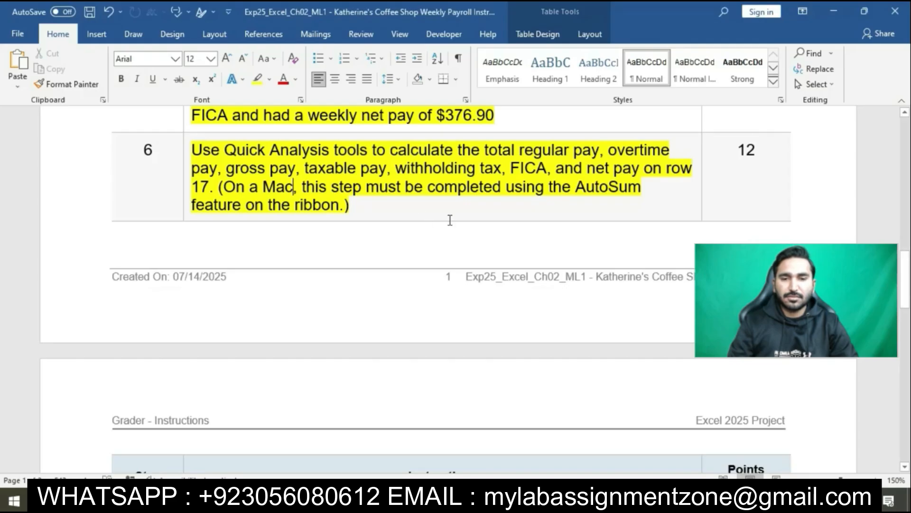
{"action": "key", "text": "alt+Tab"}
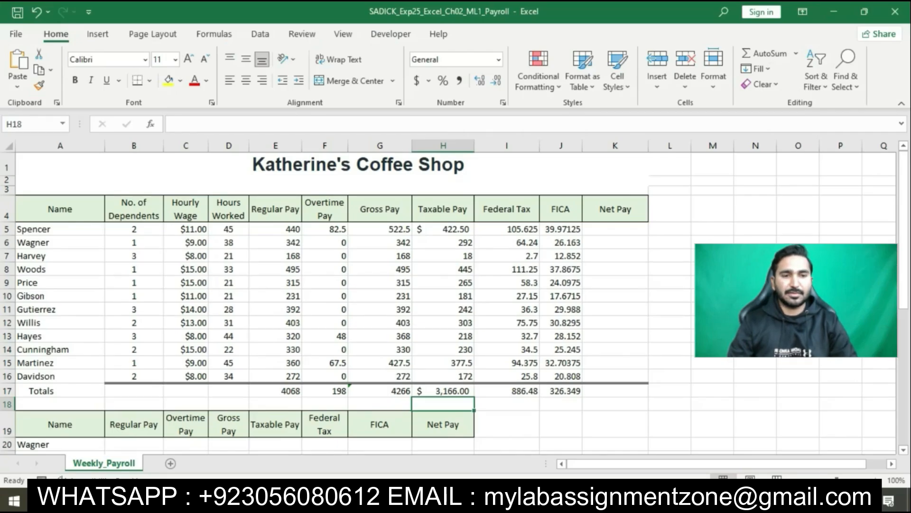
{"action": "key", "text": "alt+Tab"}
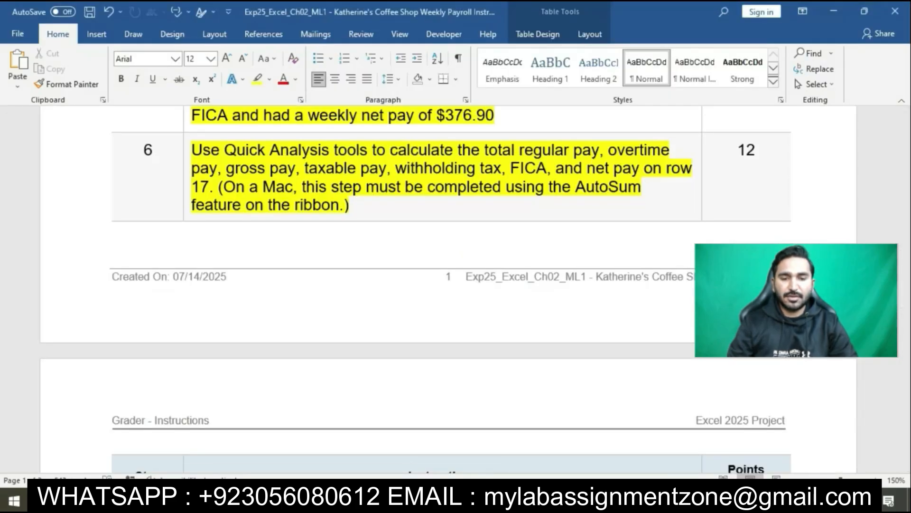
{"action": "key", "text": "alt+Tab"}
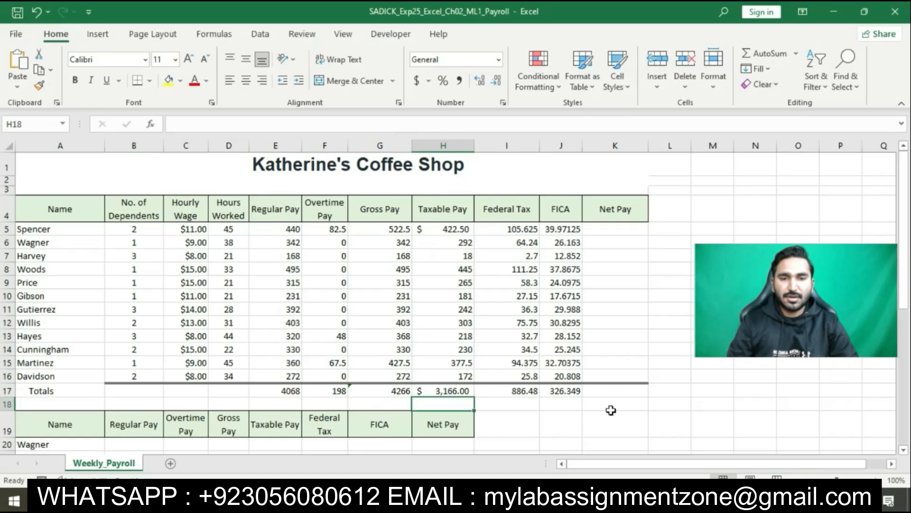
{"action": "left_click", "coordinate": [622, 230]}
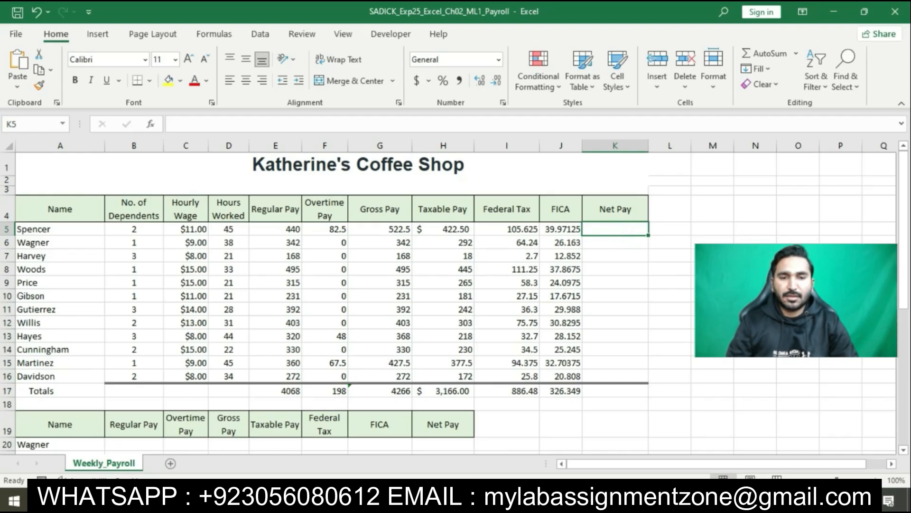
{"action": "left_click", "coordinate": [457, 499]}
{"action": "scroll", "coordinate": [486, 229], "scroll_direction": "up", "scroll_amount": 2}
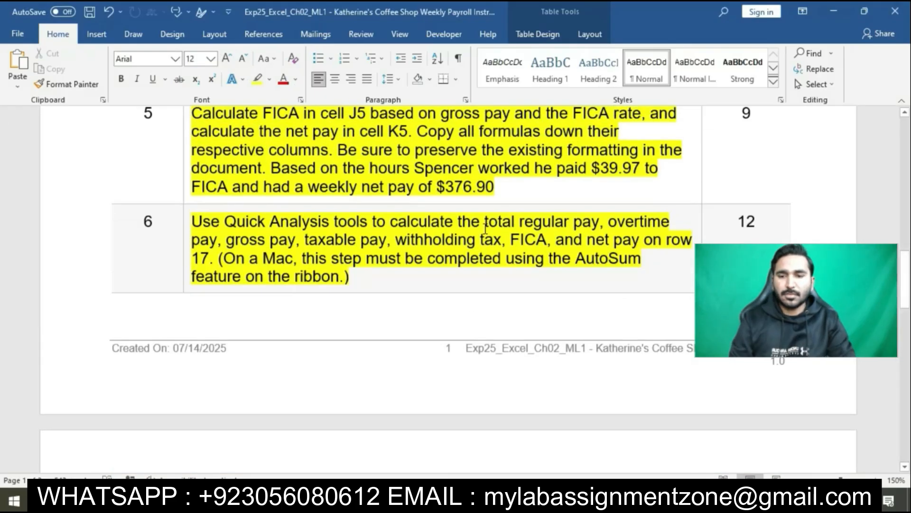
{"action": "scroll", "coordinate": [485, 229], "scroll_direction": "up", "scroll_amount": 1}
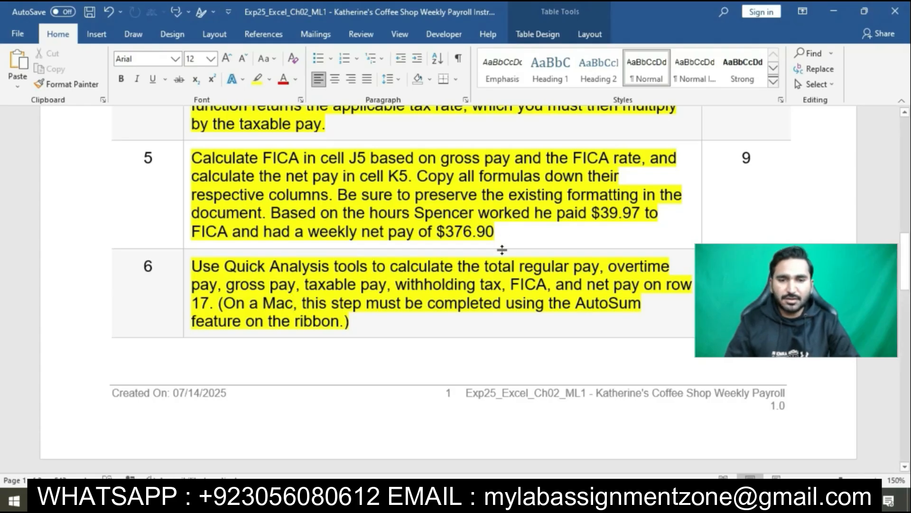
{"action": "scroll", "coordinate": [503, 251], "scroll_direction": "down", "scroll_amount": 1}
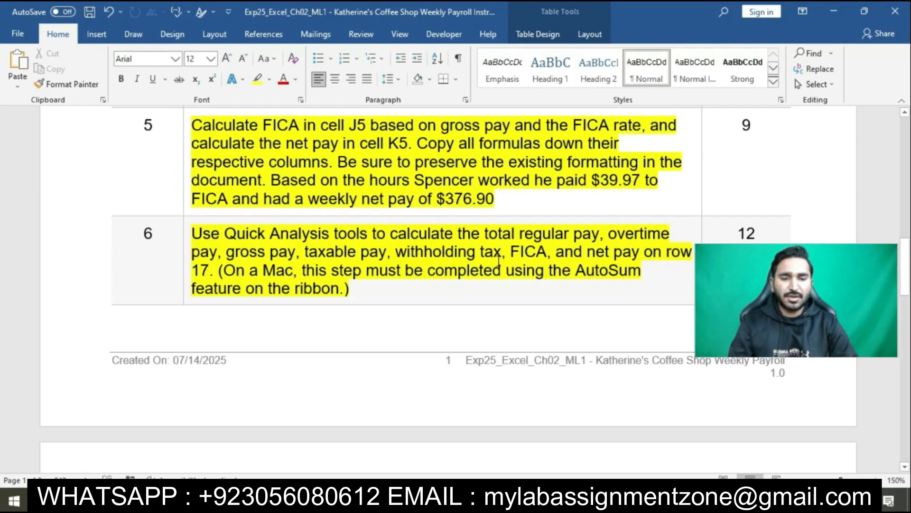
Step: Switch to the Excel payroll workbook and enter =G5-I5-J5 in cell K5 for the net pay
{"action": "key", "text": "alt+Tab"}
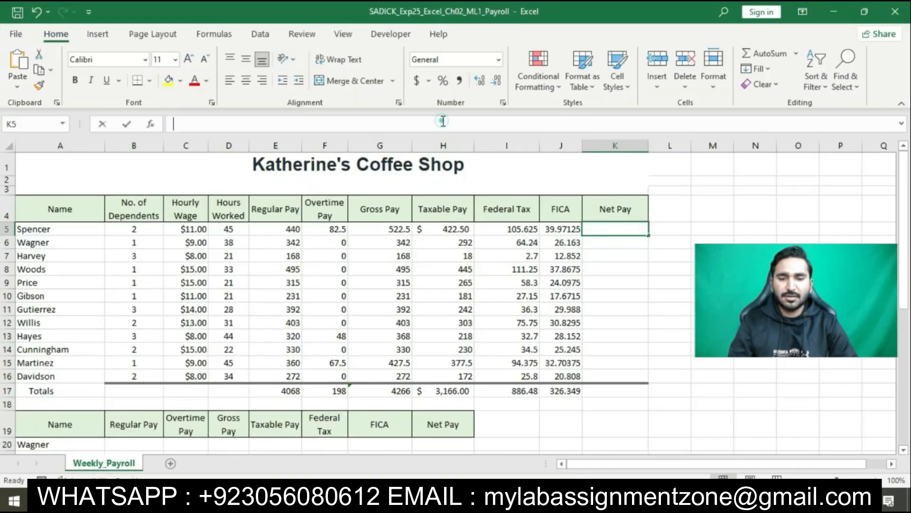
{"action": "type", "text": "=G5-I5-J5"}
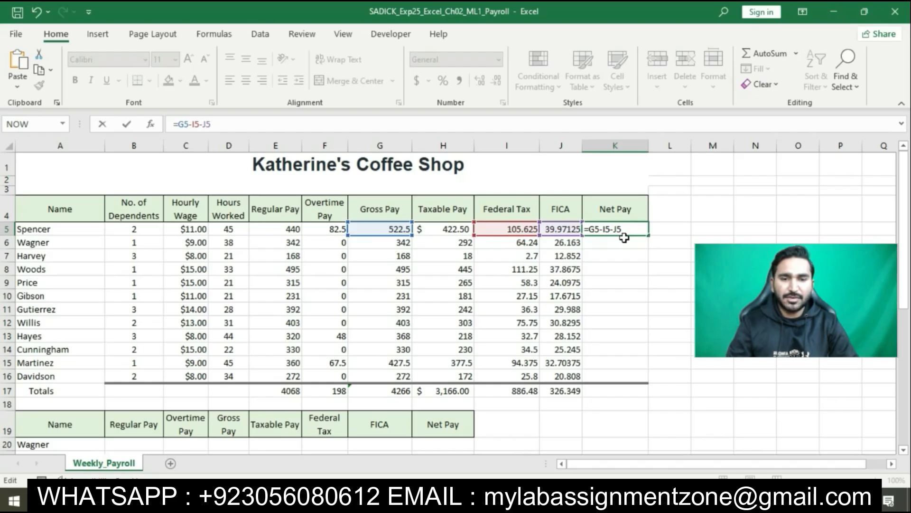
{"action": "key", "text": "Return"}
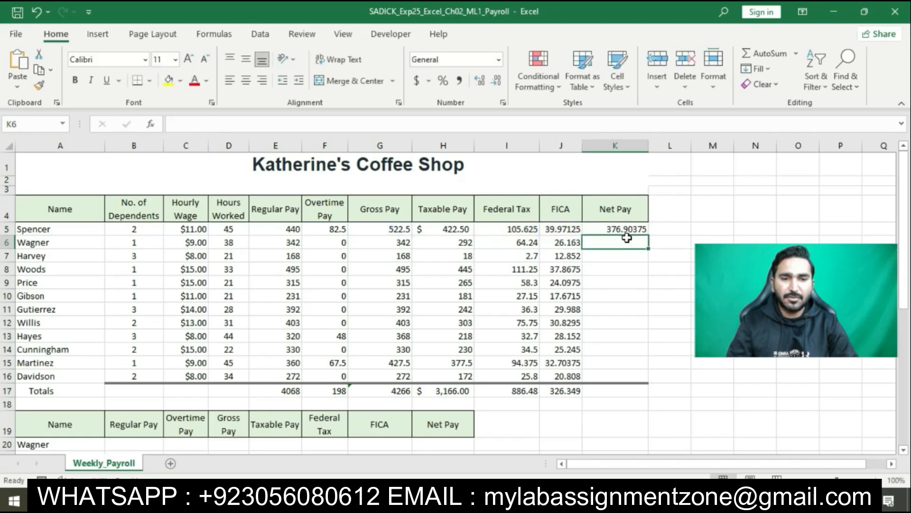
Step: Copy the net pay formula from K5 down through K16, using Fill Without Formatting
{"action": "left_click", "coordinate": [622, 230]}
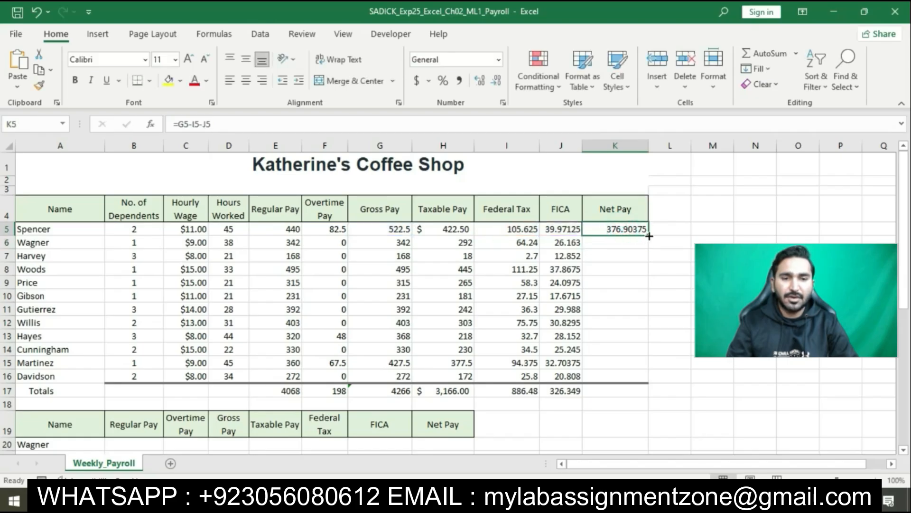
{"action": "left_click_drag", "start_coordinate": [648, 234], "coordinate": [643, 380]}
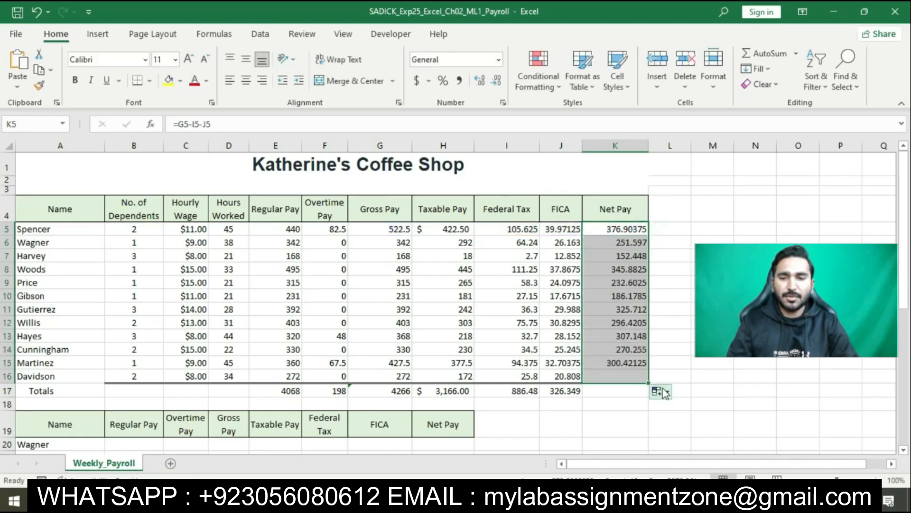
{"action": "left_click", "coordinate": [661, 391]}
{"action": "left_click", "coordinate": [663, 437]}
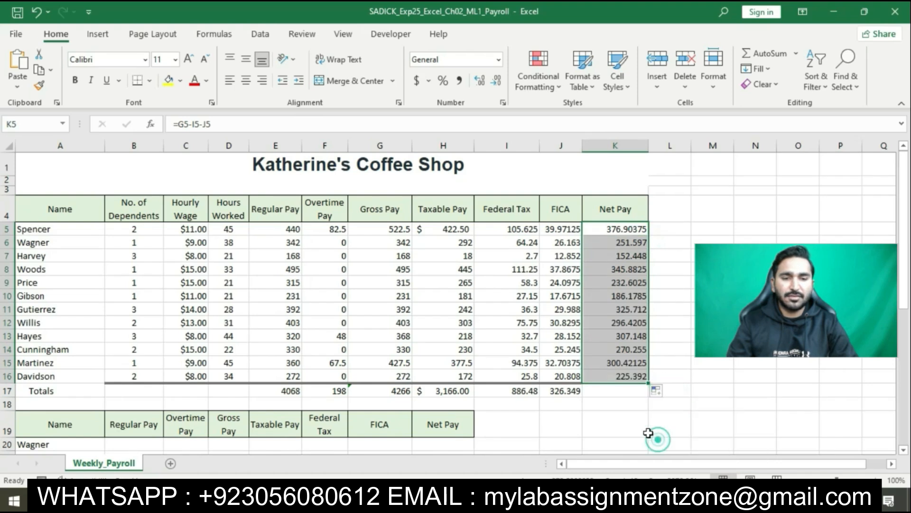
Step: Total the net pay in cell K17 with AutoSum
{"action": "left_click", "coordinate": [623, 390]}
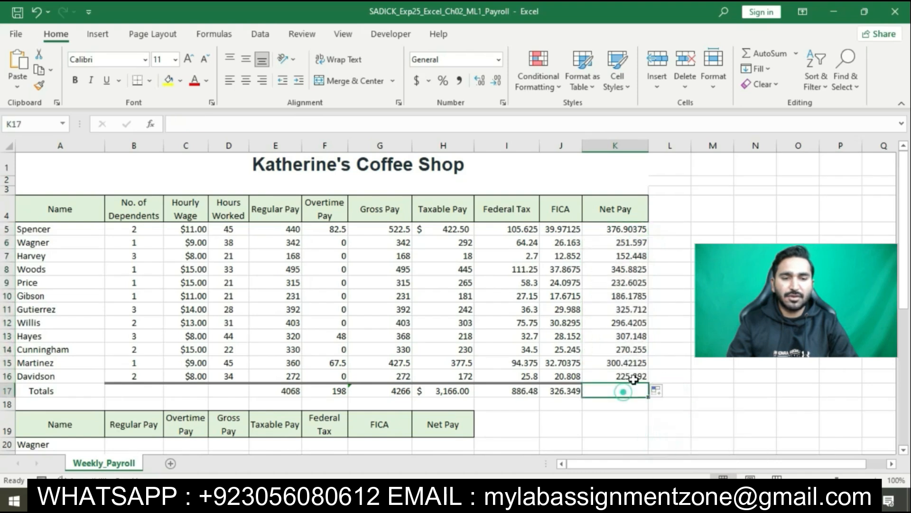
{"action": "left_click", "coordinate": [765, 55]}
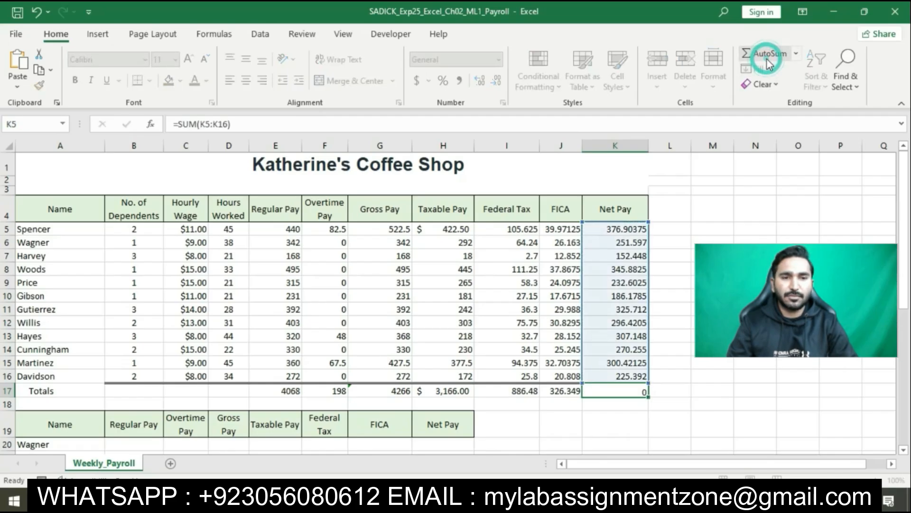
{"action": "key", "text": "Return"}
Step: Switch to the Word instructions, highlight the step 7 number formatting instruction in yellow and select its C5:C16 range reference
{"action": "left_click", "coordinate": [484, 499]}
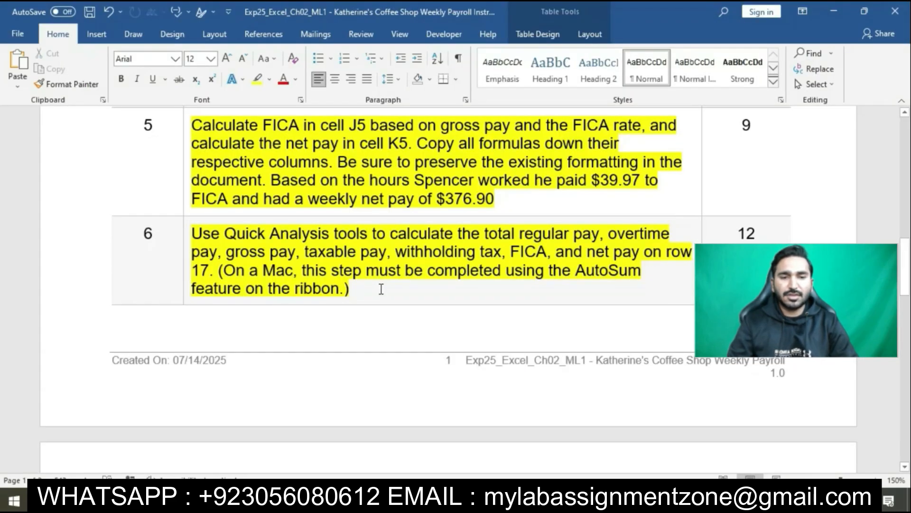
{"action": "scroll", "coordinate": [381, 289], "scroll_direction": "down", "scroll_amount": 7}
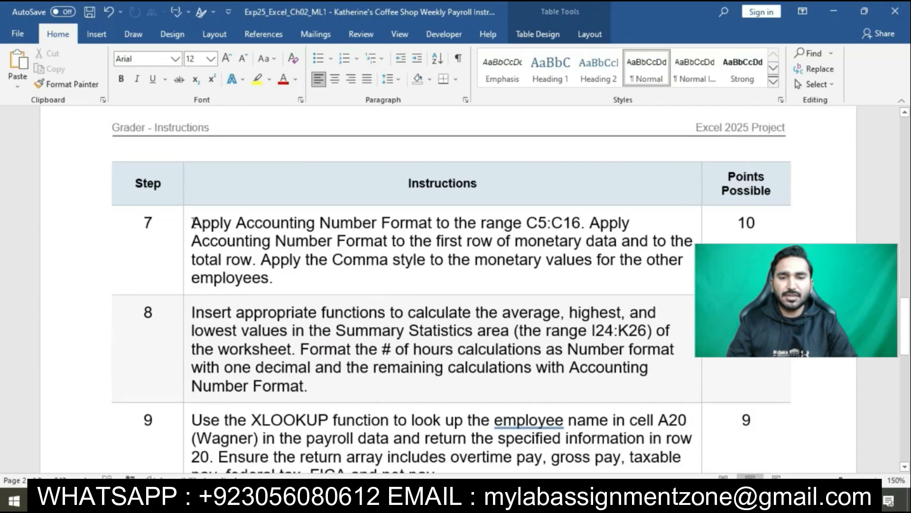
{"action": "left_click", "coordinate": [188, 222]}
{"action": "left_click", "coordinate": [241, 199]}
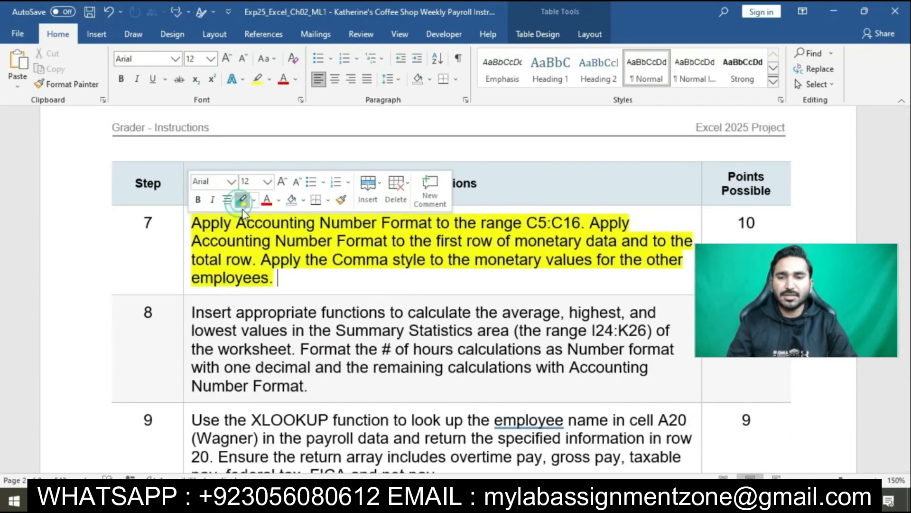
{"action": "left_click", "coordinate": [270, 242]}
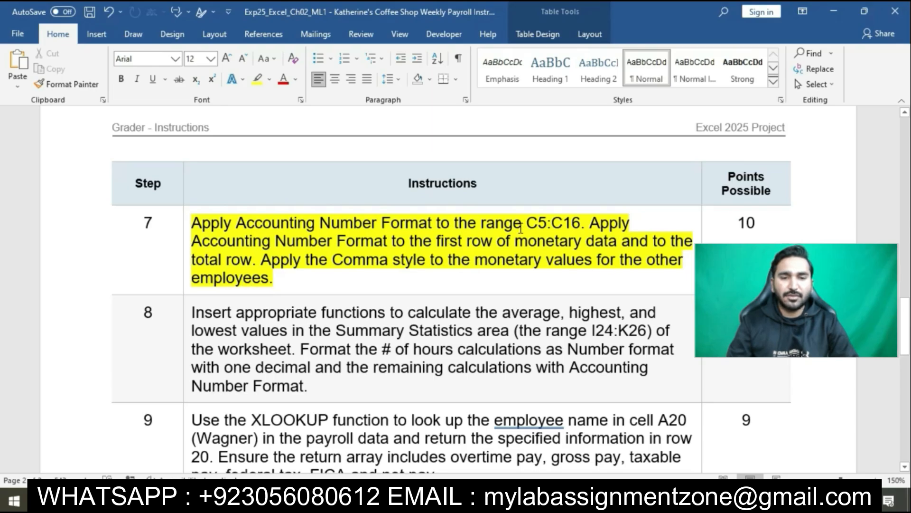
{"action": "left_click_drag", "start_coordinate": [526, 224], "coordinate": [580, 227]}
{"action": "key", "text": "ctrl+c"}
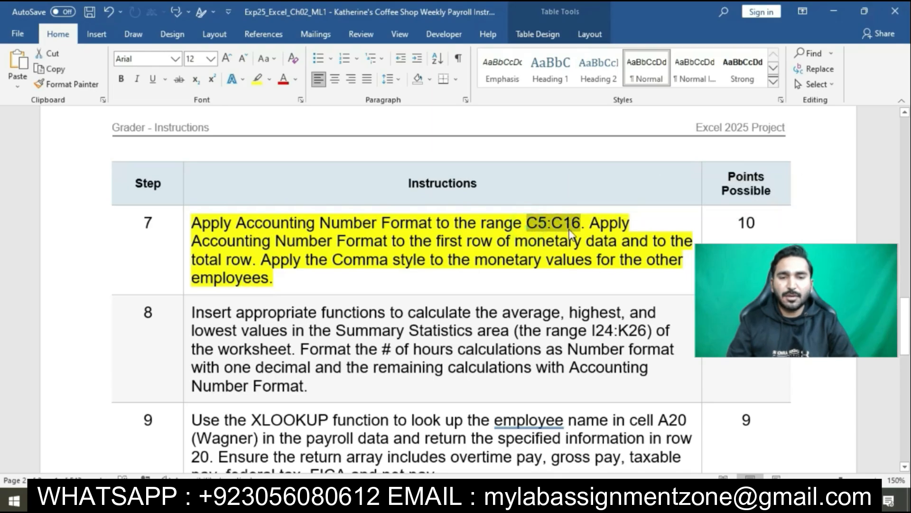
Step: Switch to the Excel payroll workbook and apply Accounting Number Format to the hourly wages in C5:C16
{"action": "key", "text": "alt+Tab"}
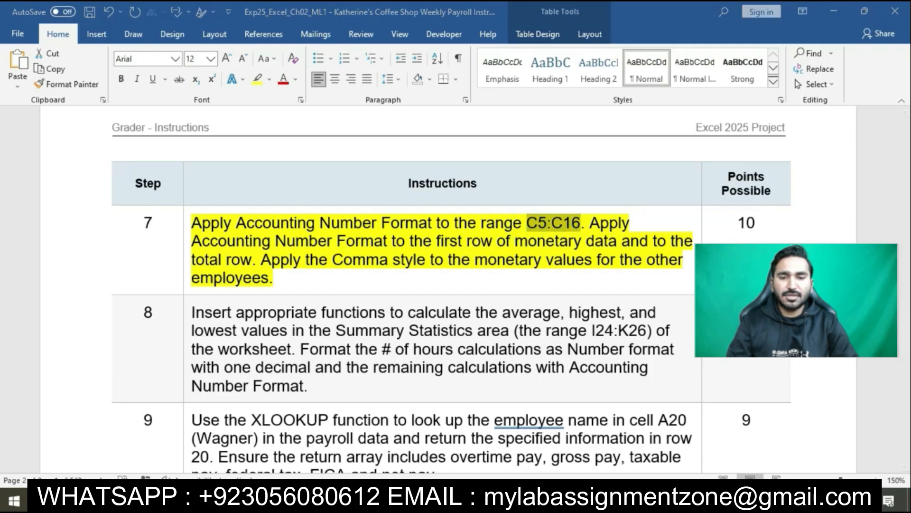
{"action": "left_click", "coordinate": [46, 124]}
{"action": "key", "text": "ctrl+v"}
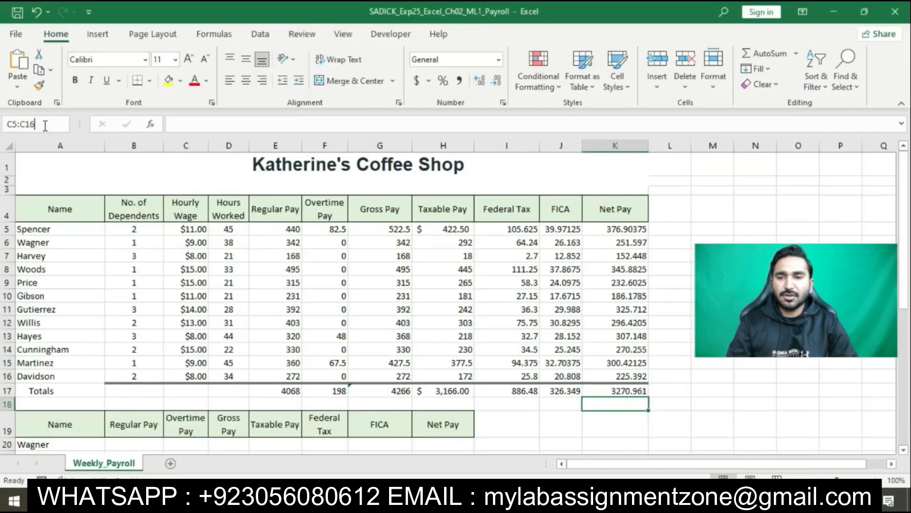
{"action": "key", "text": "Return"}
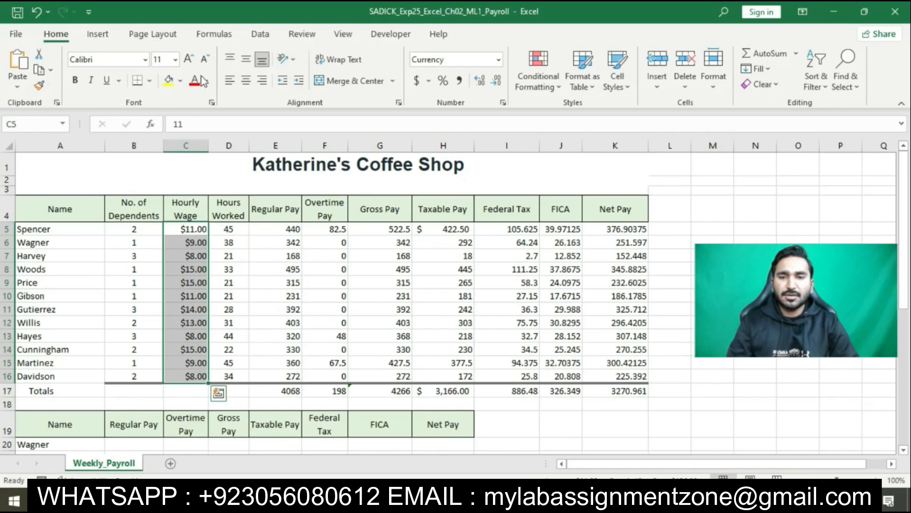
{"action": "left_click", "coordinate": [416, 81]}
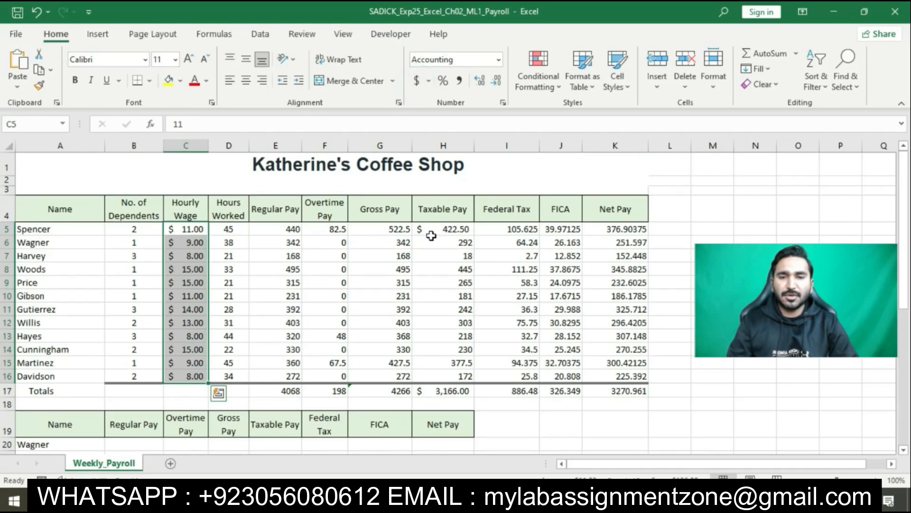
Step: Check step 7 in the Word instructions, then apply Accounting Number Format in Excel to E5:K5 and the totals in E17:K17
{"action": "left_click", "coordinate": [458, 501]}
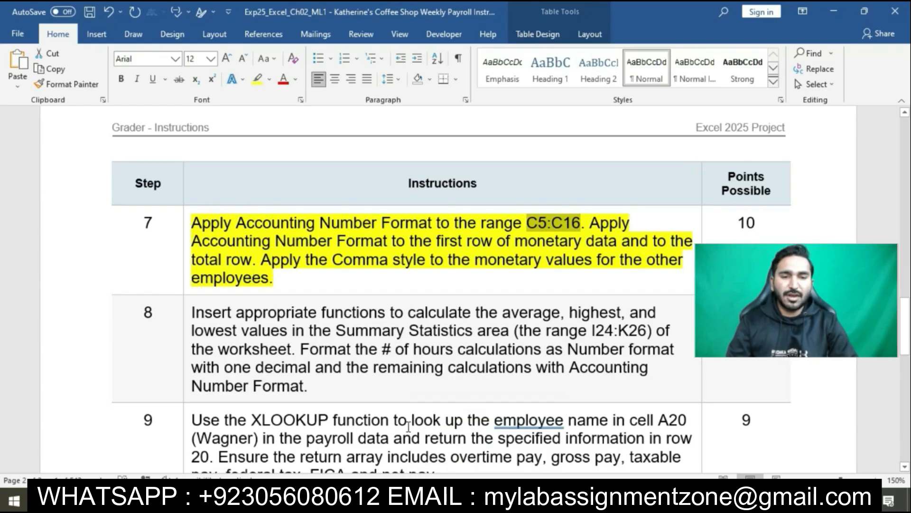
{"action": "left_click", "coordinate": [443, 501]}
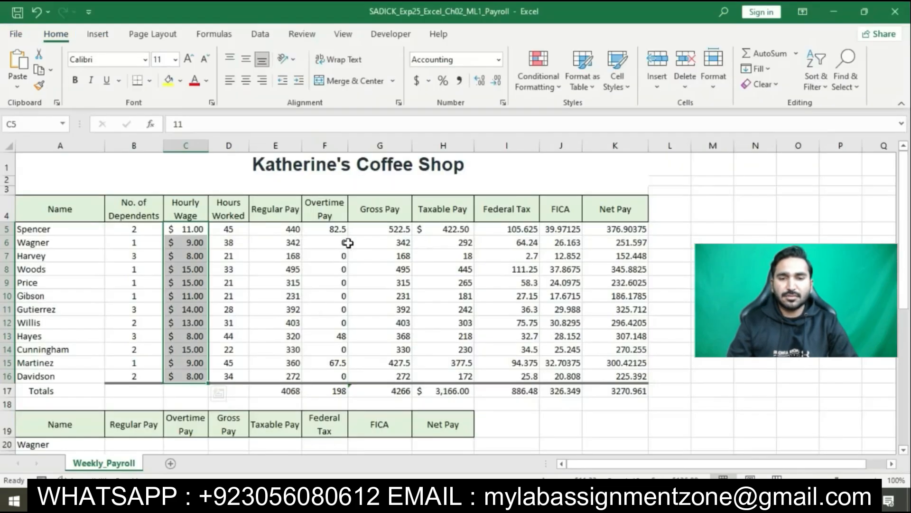
{"action": "left_click_drag", "start_coordinate": [290, 229], "coordinate": [610, 226]}
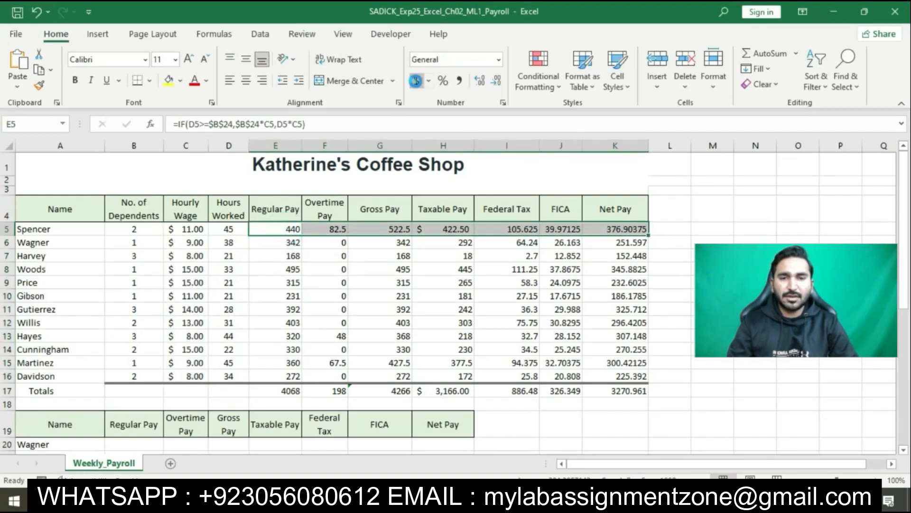
{"action": "left_click", "coordinate": [416, 81]}
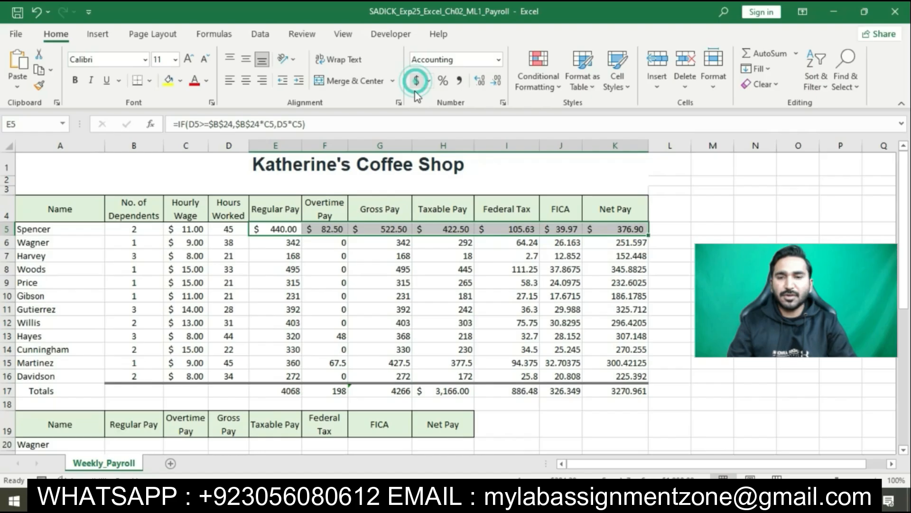
{"action": "left_click", "coordinate": [294, 390]}
{"action": "left_click_drag", "start_coordinate": [295, 390], "coordinate": [643, 389]}
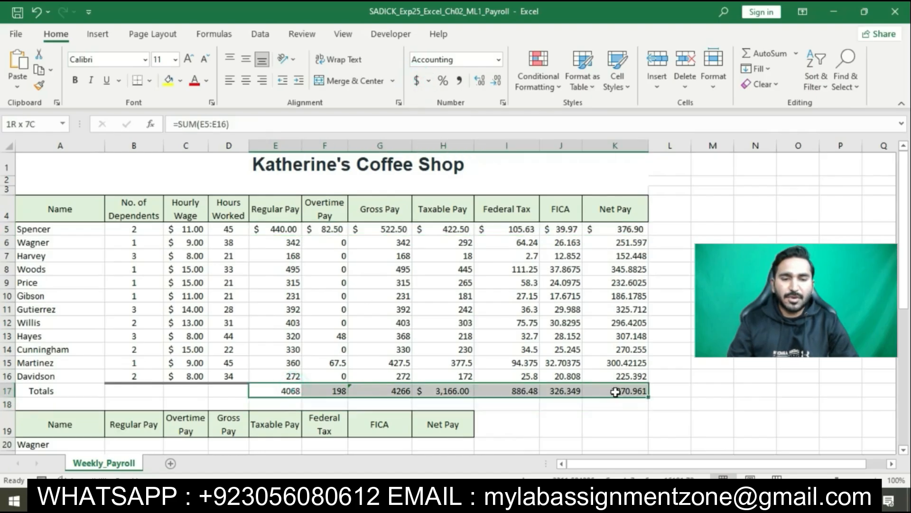
{"action": "left_click", "coordinate": [417, 82]}
Step: Check the Comma style sentence in the Word instructions, then apply Comma style to E6:K16 in the Excel workbook
{"action": "left_click", "coordinate": [457, 502]}
{"action": "double_click", "coordinate": [553, 223]}
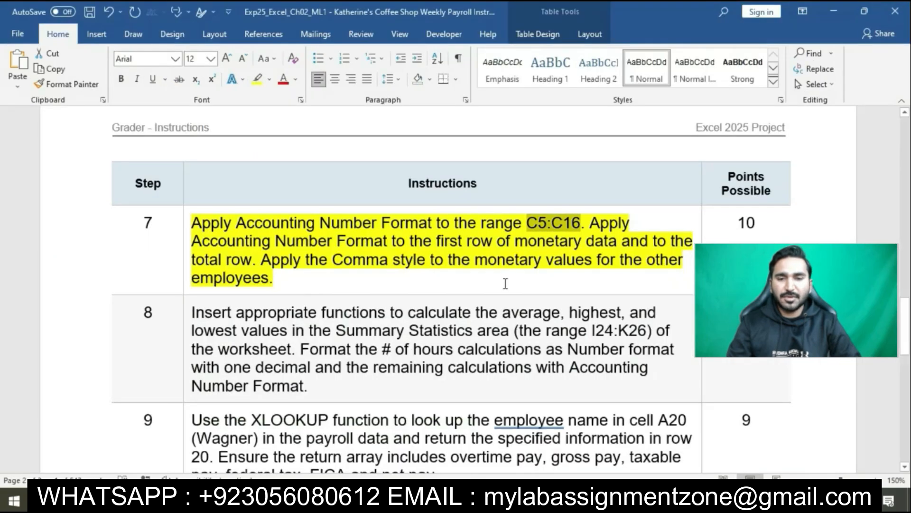
{"action": "left_click_drag", "start_coordinate": [262, 260], "coordinate": [441, 273]}
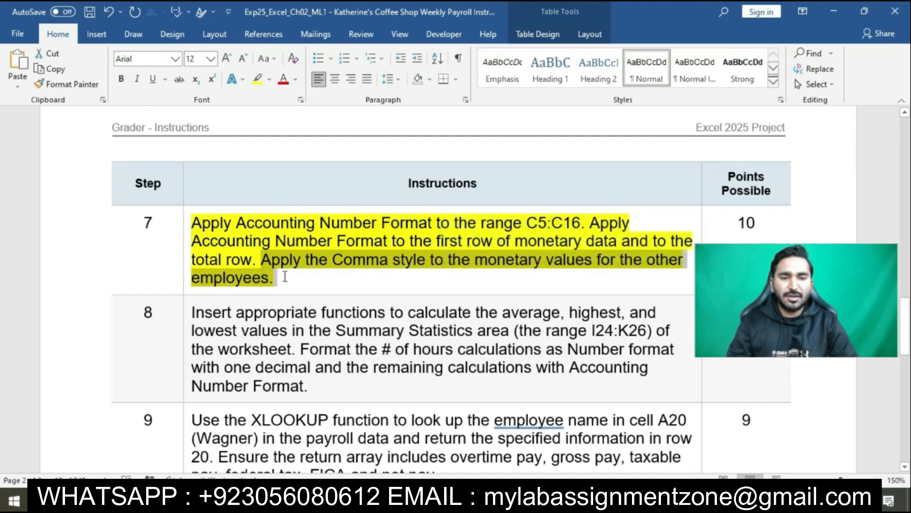
{"action": "key", "text": "alt+Tab"}
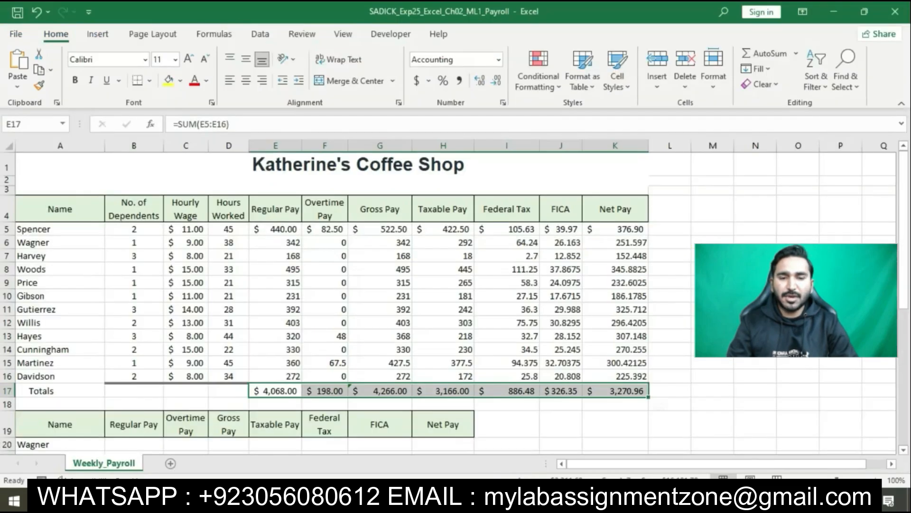
{"action": "left_click_drag", "start_coordinate": [285, 243], "coordinate": [608, 373]}
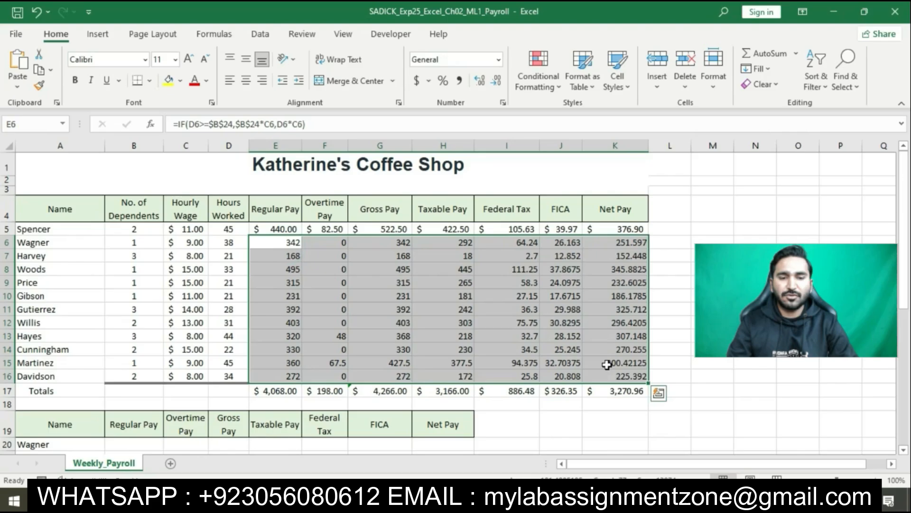
{"action": "left_click", "coordinate": [459, 82]}
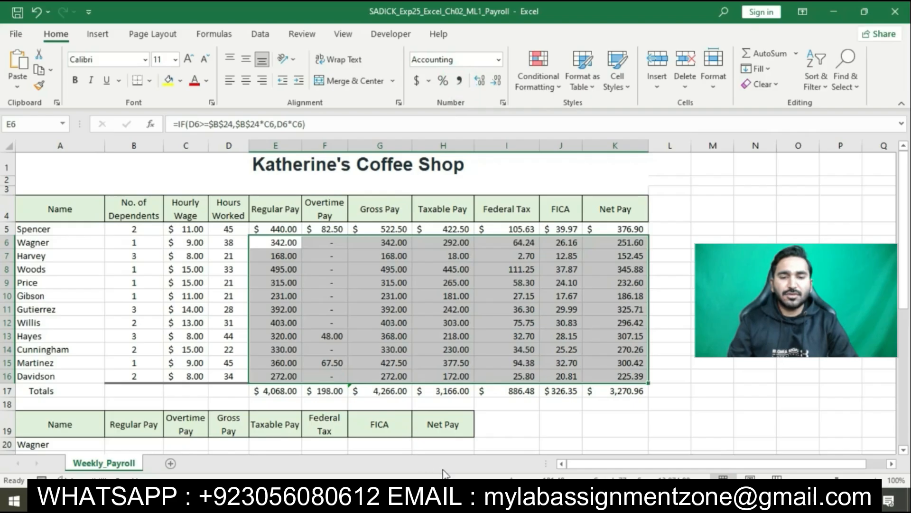
Step: Switch to the Word instructions and highlight the step 8 summary statistics instruction in yellow
{"action": "key", "text": "alt+Tab"}
{"action": "left_click", "coordinate": [456, 261]}
{"action": "scroll", "coordinate": [456, 261], "scroll_direction": "down", "scroll_amount": 4}
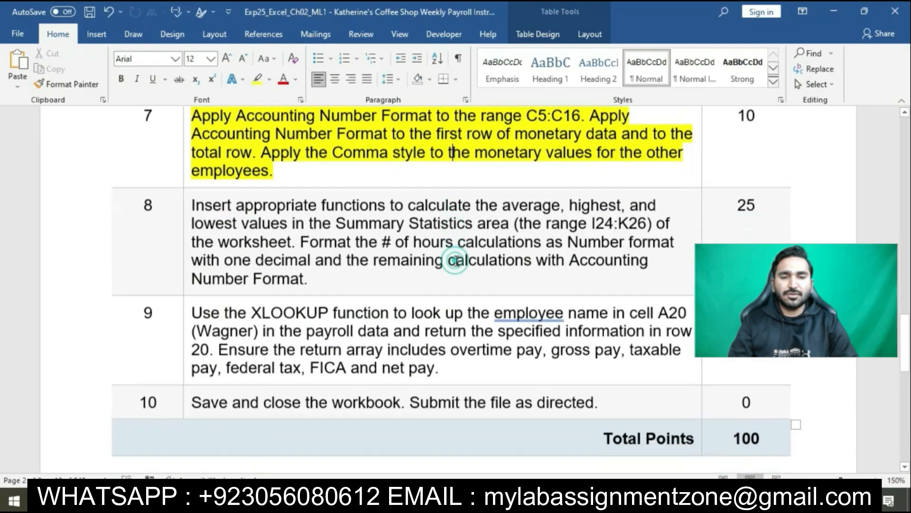
{"action": "scroll", "coordinate": [456, 261], "scroll_direction": "down", "scroll_amount": 1}
{"action": "left_click", "coordinate": [184, 176]}
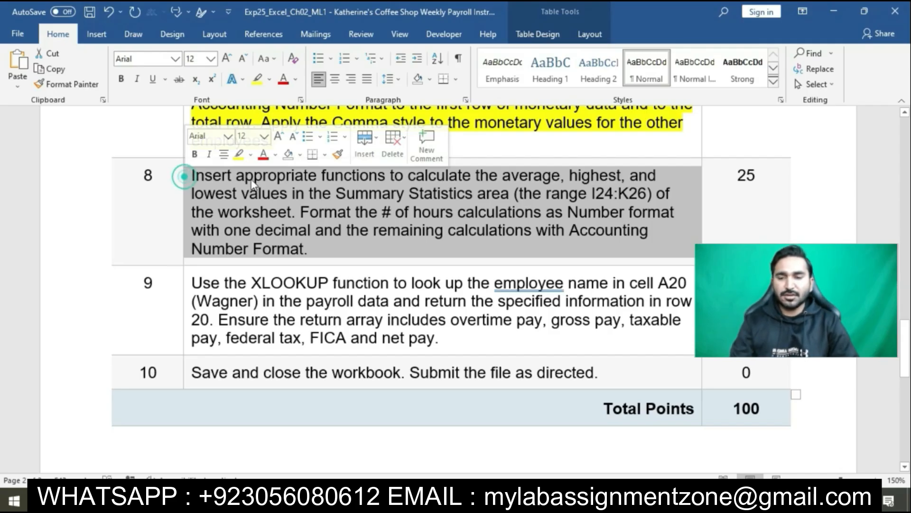
{"action": "left_click", "coordinate": [239, 154]}
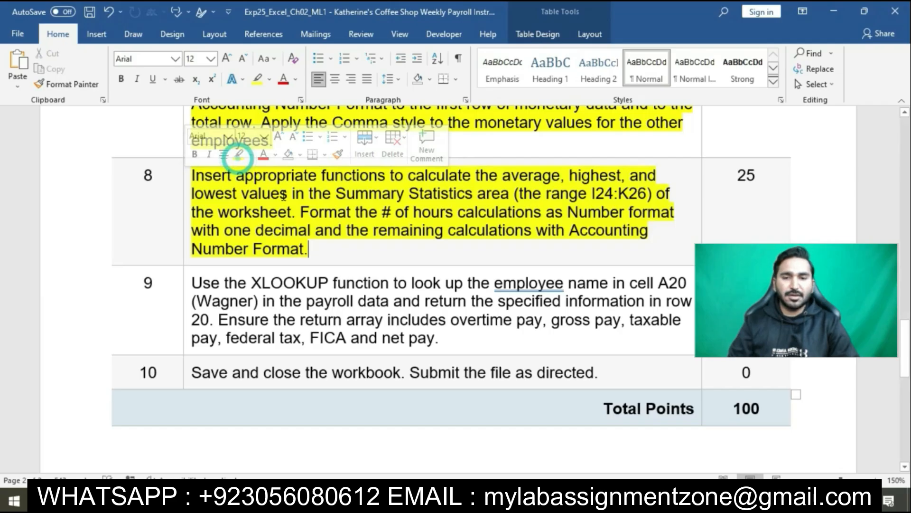